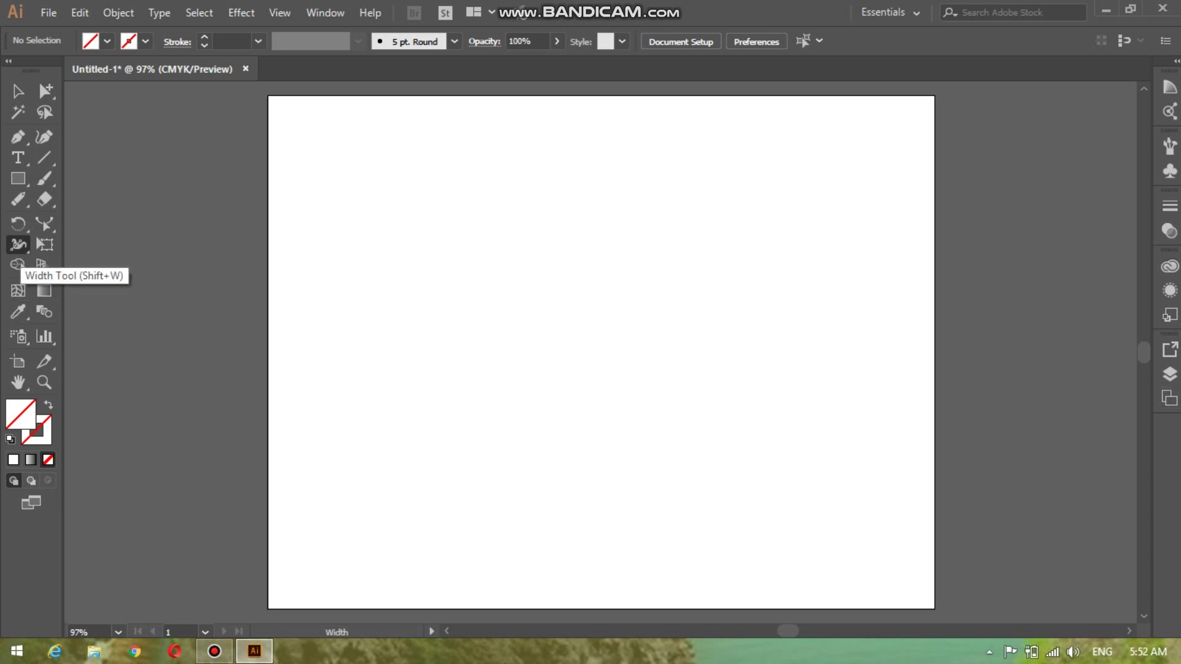
Step: Detach the Width tool group so it floats, and draw a rectangle near the middle of the artboard
click(18, 245)
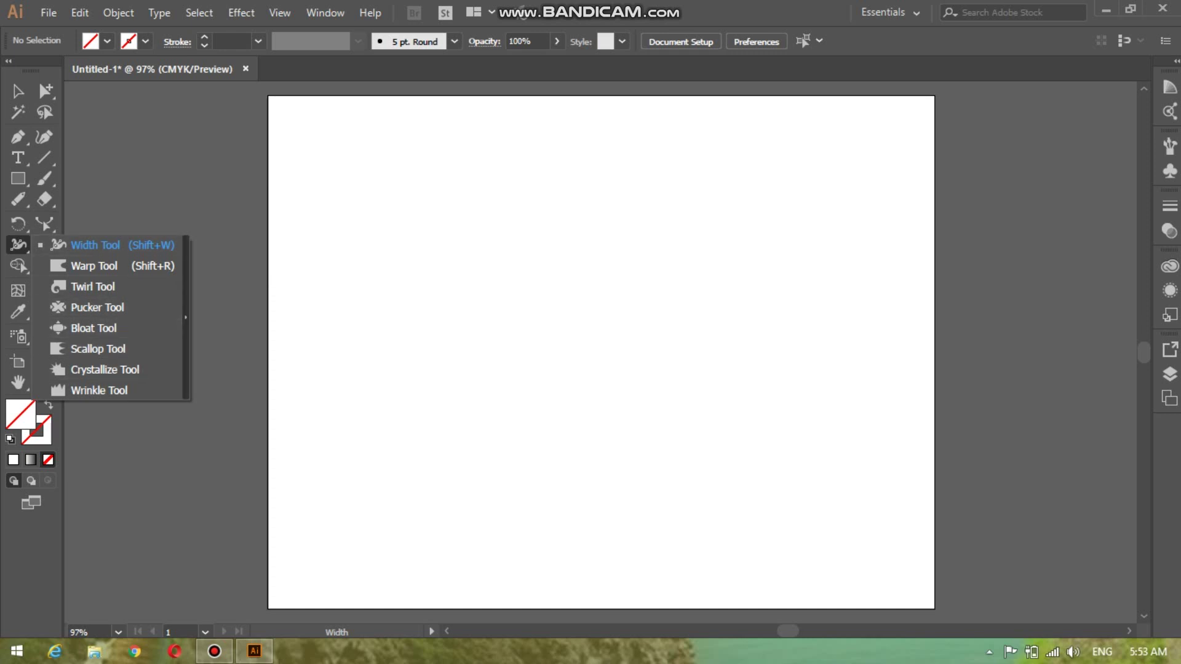
click(185, 318)
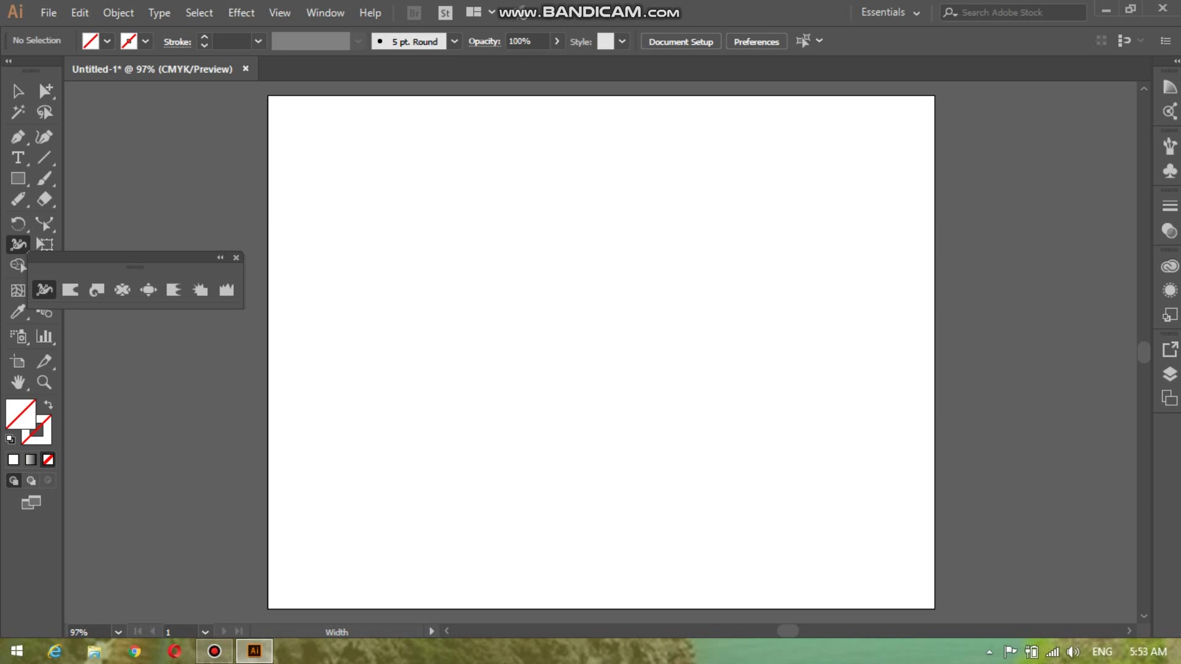
click(18, 178)
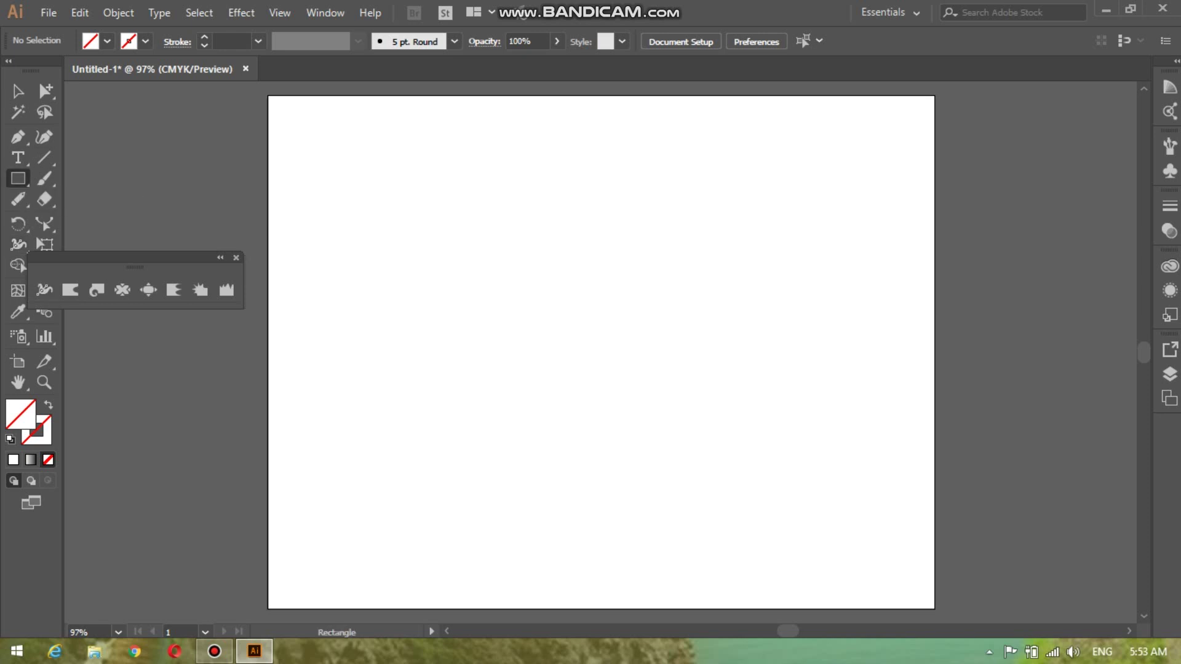
mouse_move(499, 235)
mouse_down()
mouse_move(569, 301)
mouse_move(748, 394)
mouse_up()
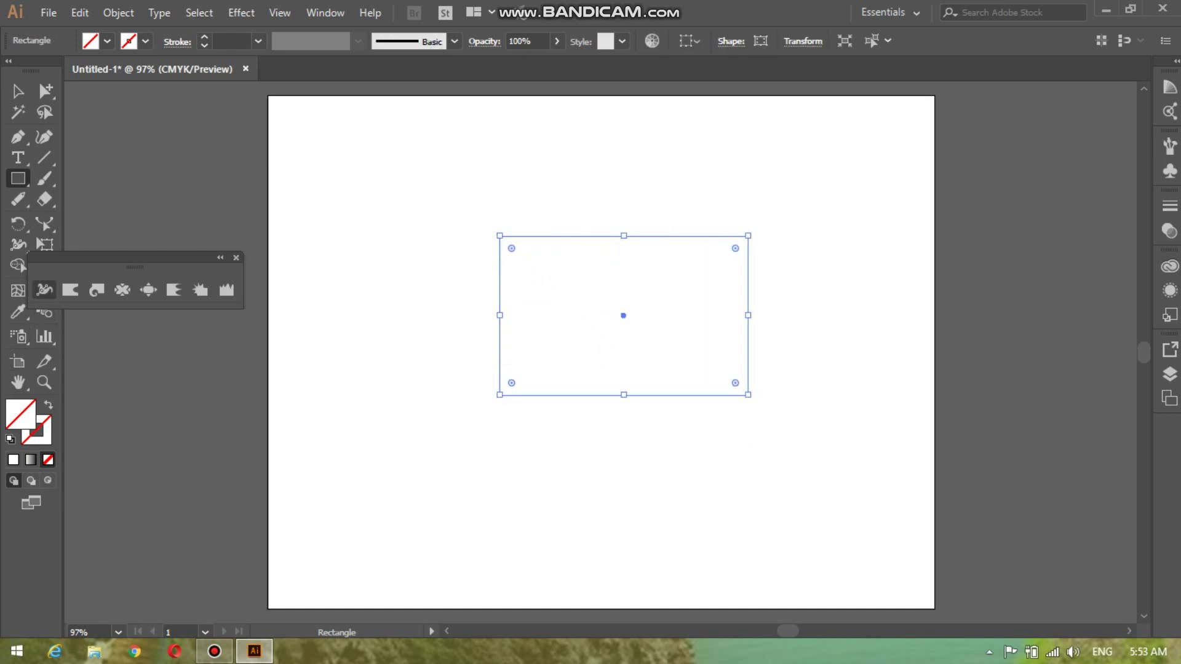
Step: Try the Width tool on the rectangle's upper edge
click(44, 290)
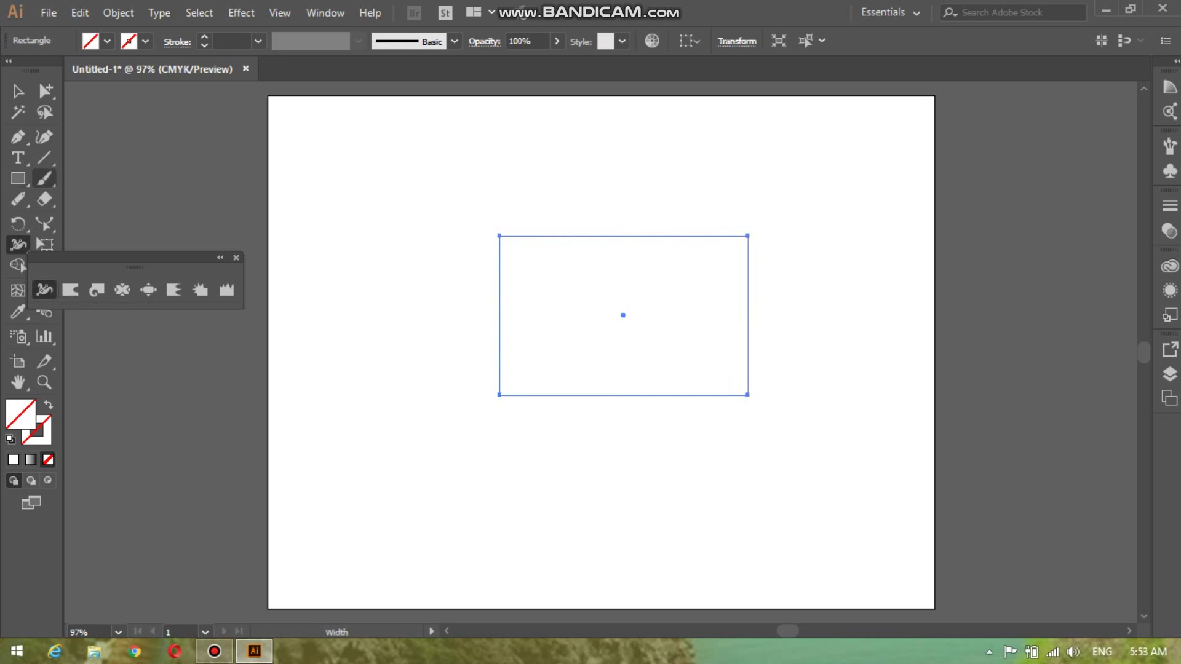
click(18, 91)
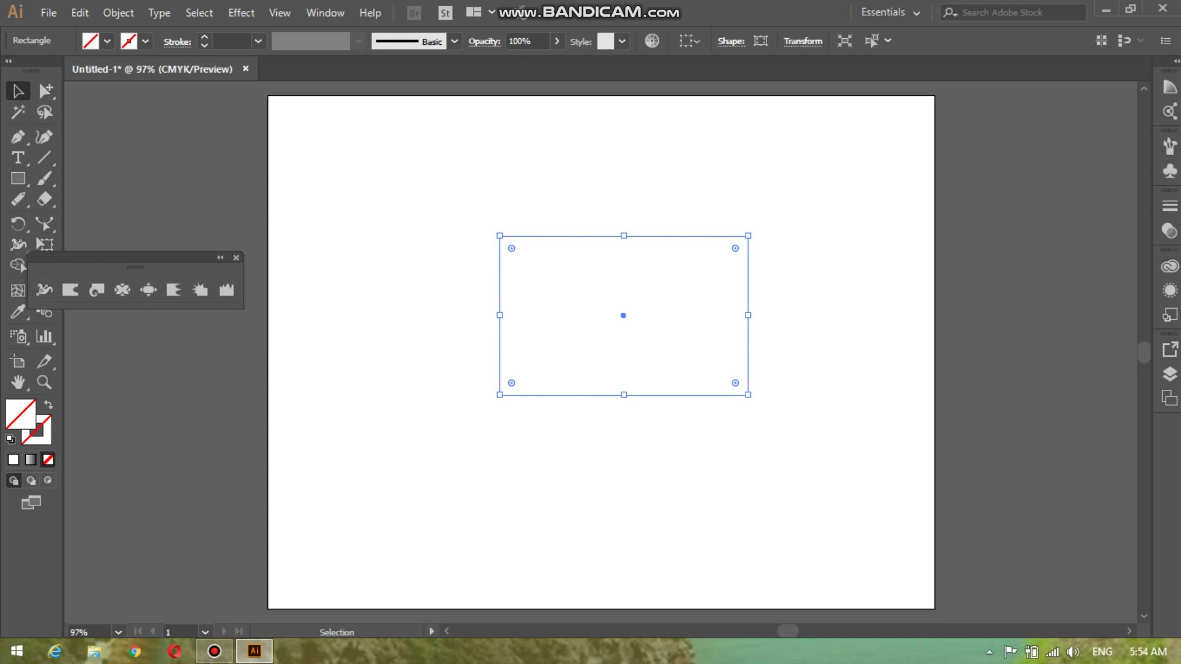
key(shift+w)
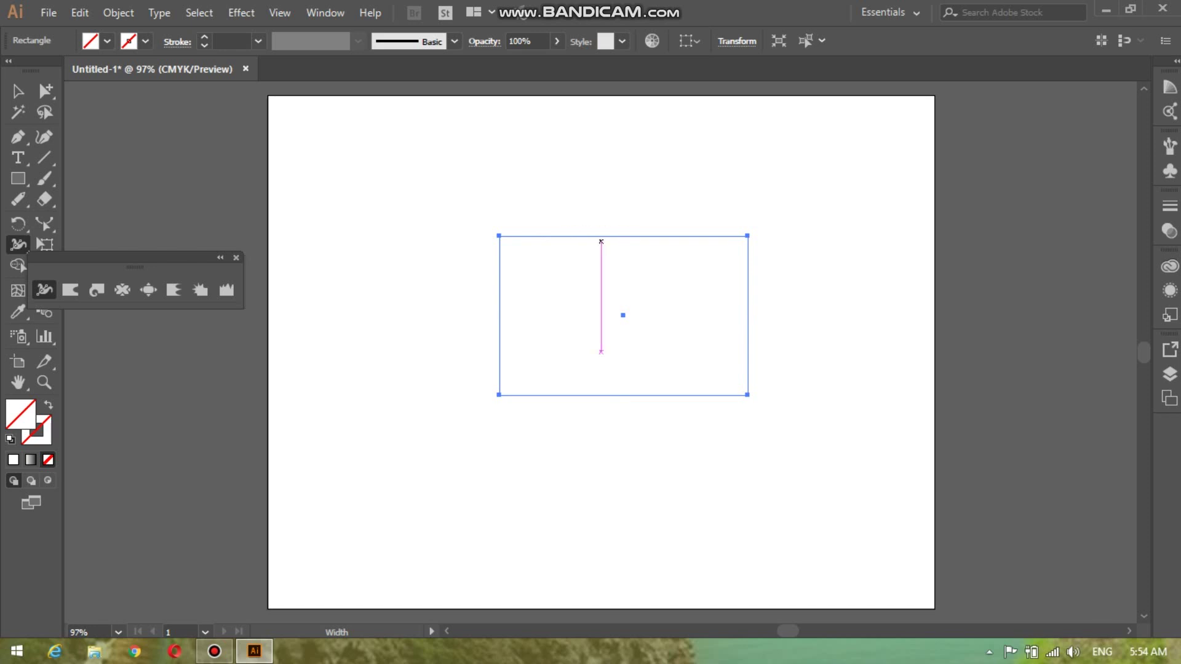
right_click(562, 236)
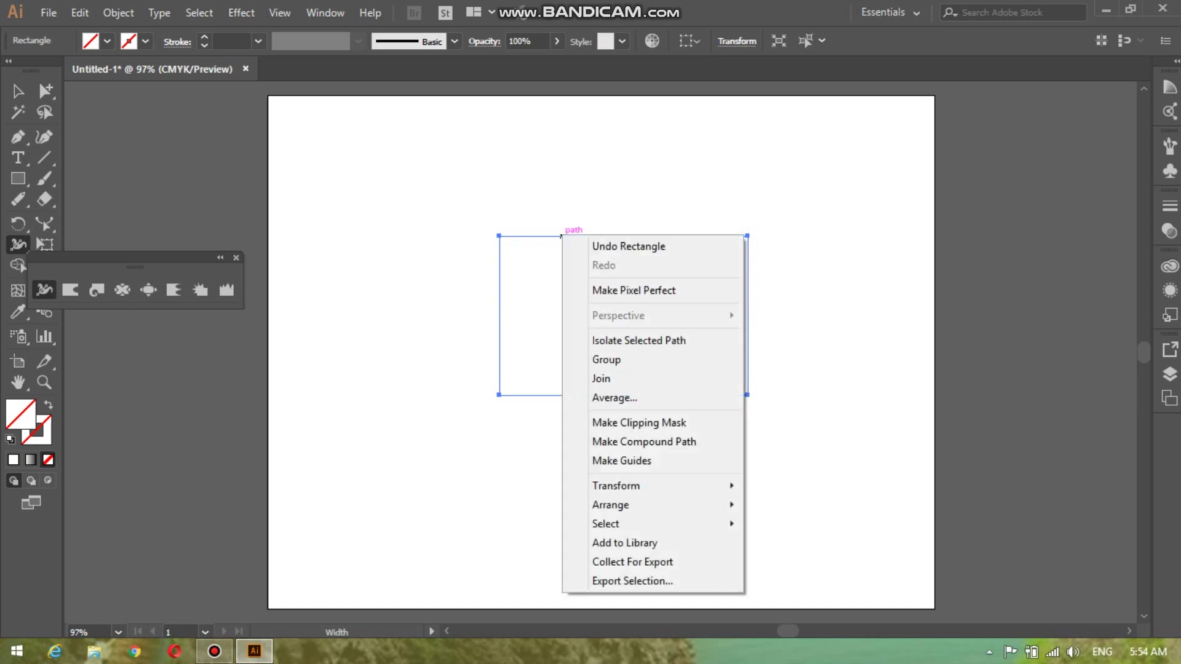
click(552, 236)
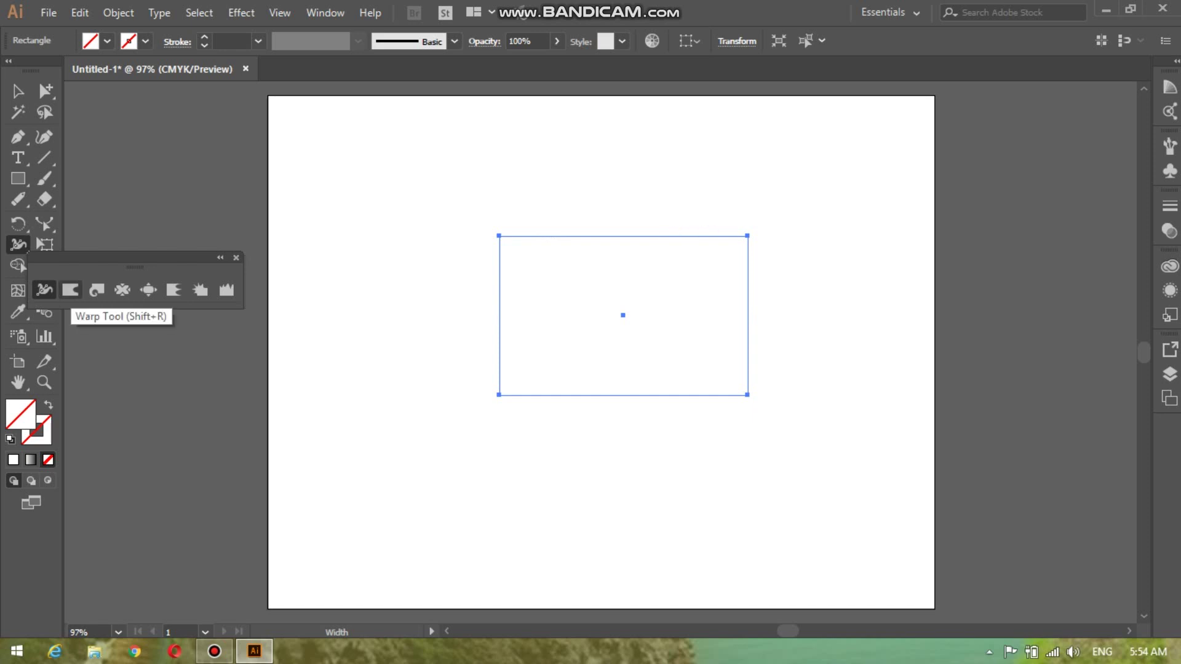
Step: Distort all four sides of the rectangle into waves with the Warp tool, pushing the edges inward and outward
click(70, 290)
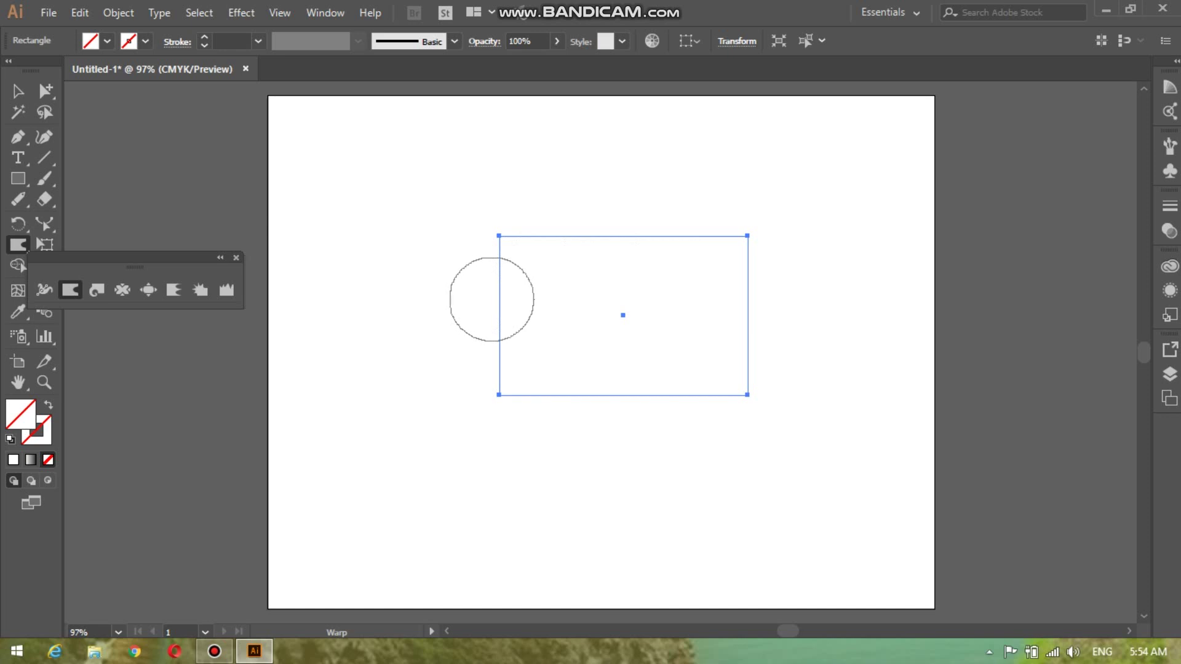
drag(490, 300, 547, 298)
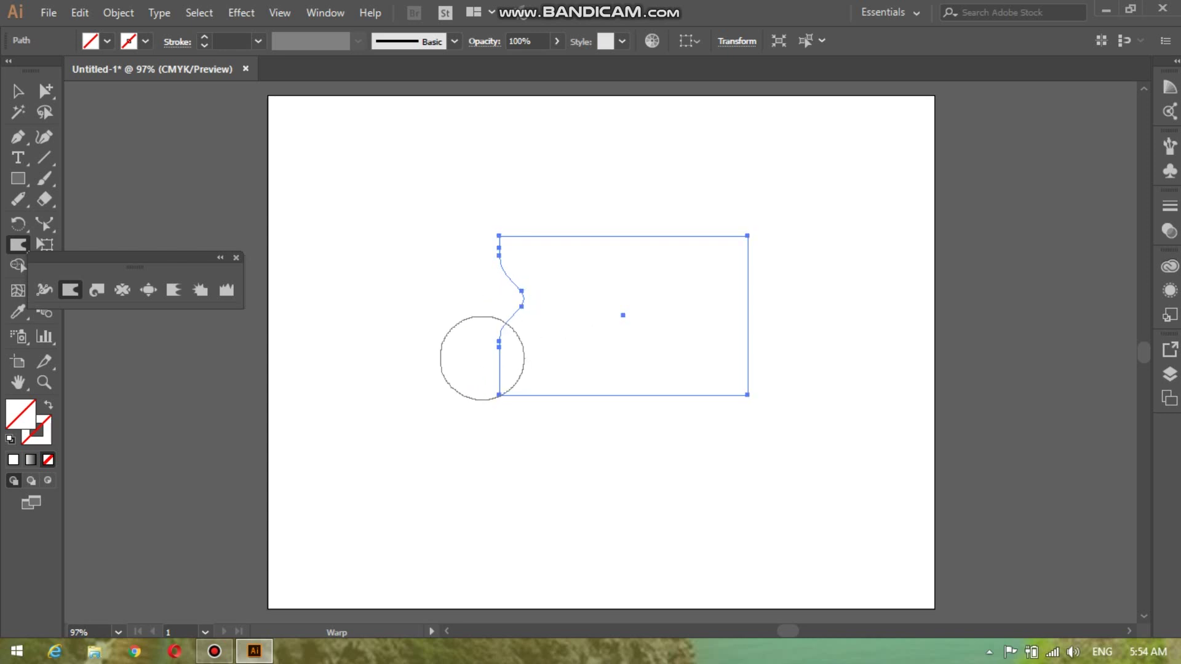
drag(480, 360, 543, 355)
drag(542, 247, 543, 187)
drag(622, 238, 674, 193)
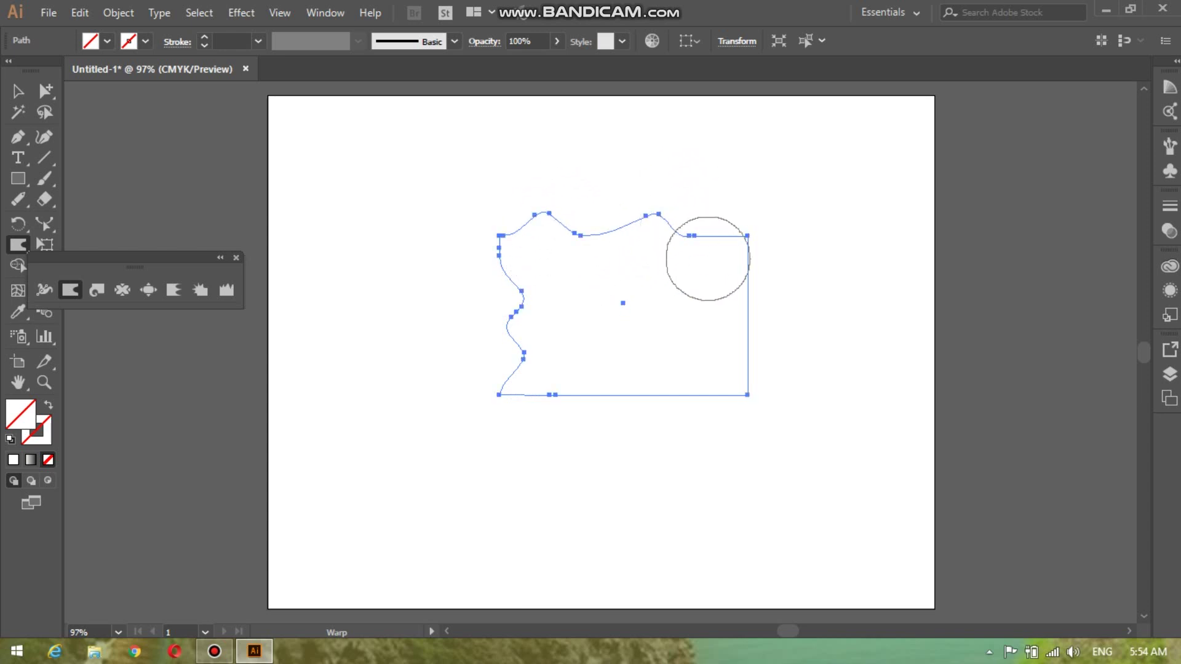
drag(735, 260, 740, 190)
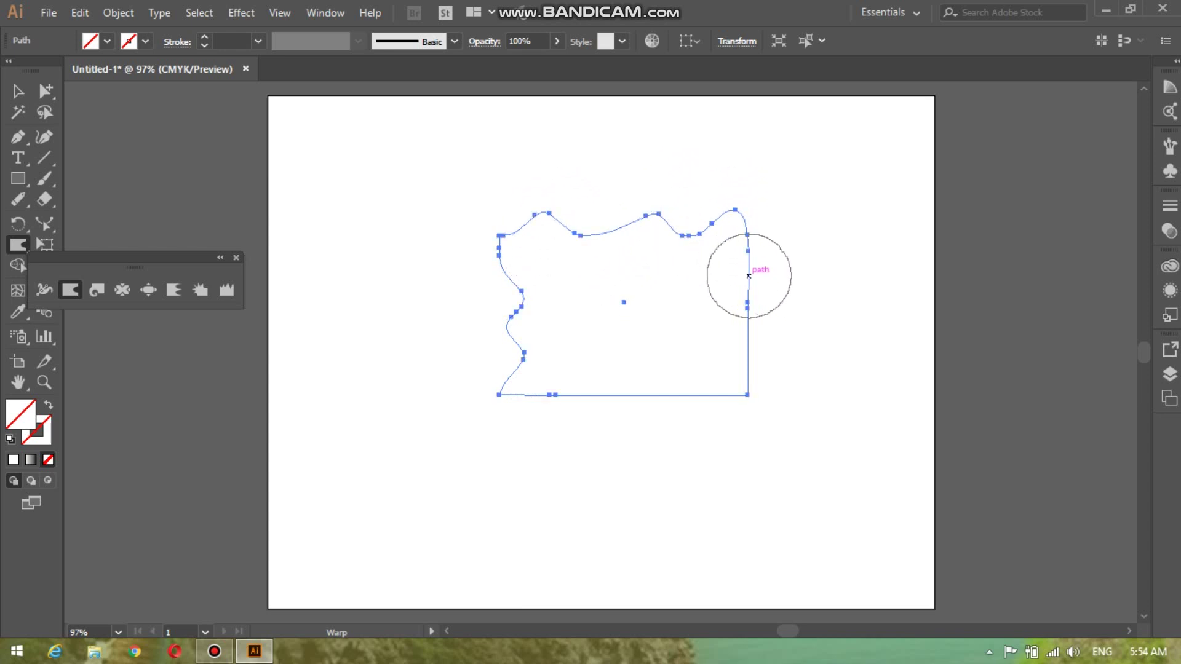
drag(738, 283, 787, 284)
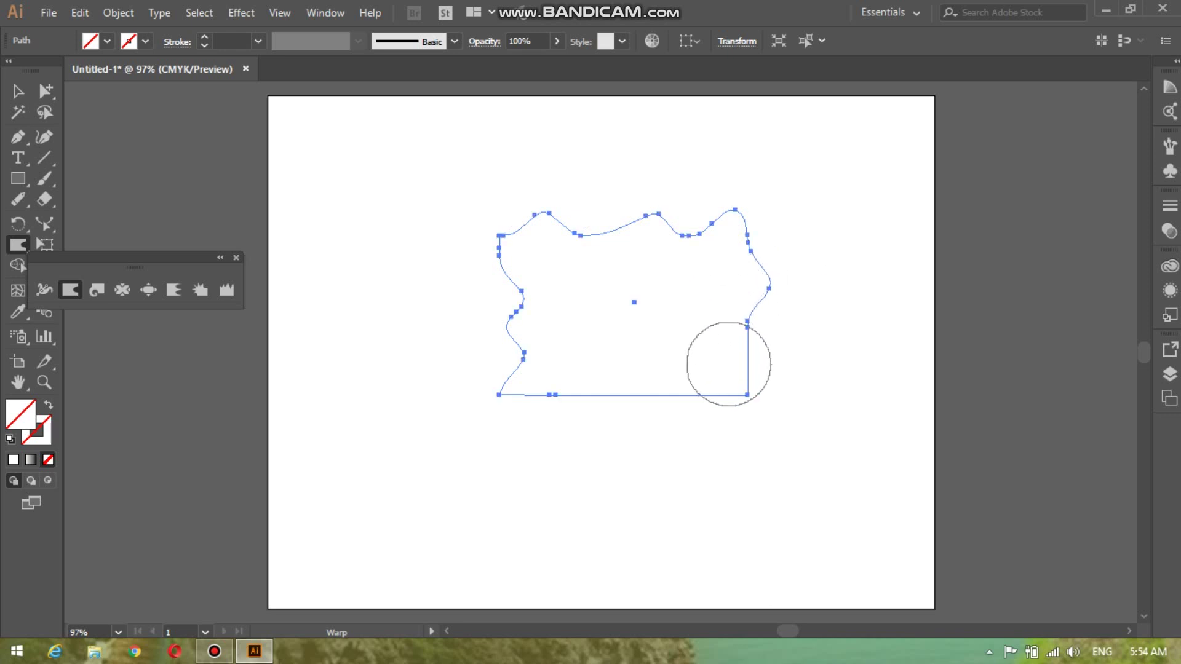
mouse_move(729, 364)
mouse_down()
mouse_move(762, 361)
mouse_move(754, 390)
mouse_up()
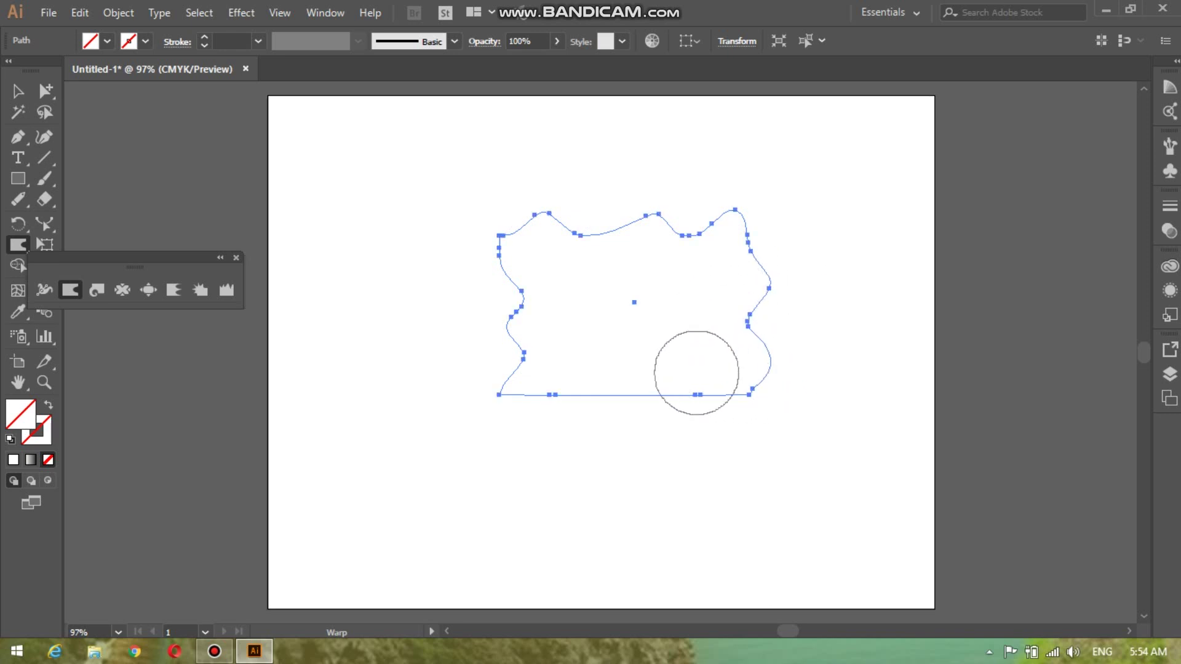
drag(691, 359, 694, 424)
mouse_move(609, 422)
mouse_down()
mouse_move(584, 409)
mouse_move(588, 346)
mouse_up()
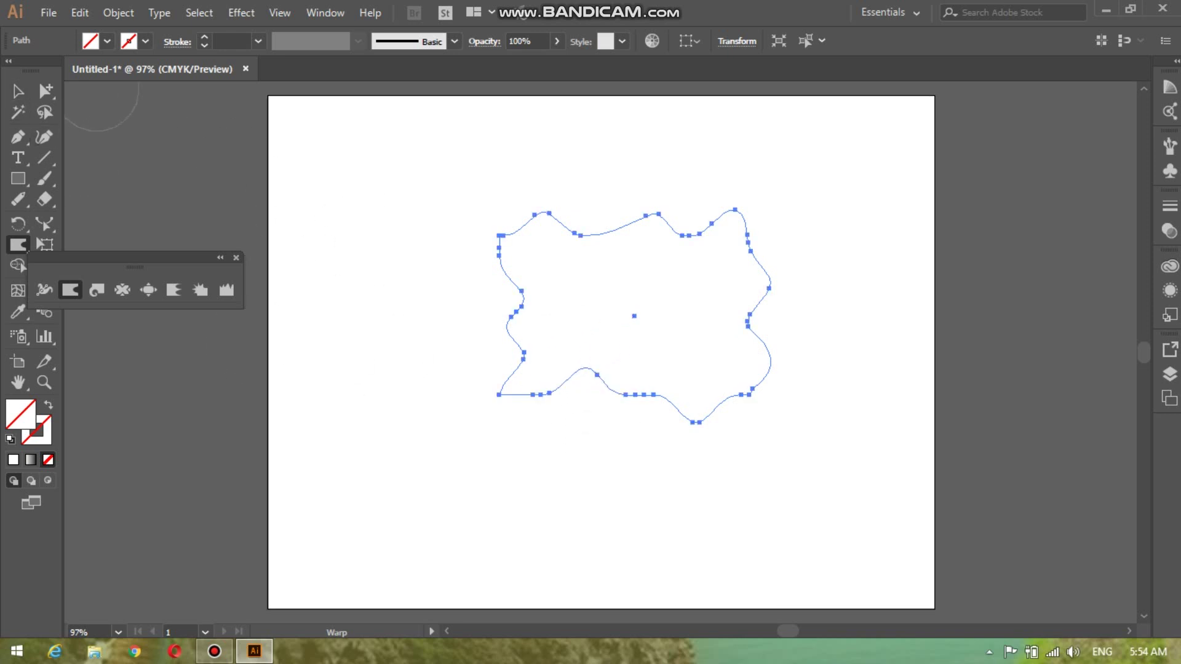
Step: Undo all the Warp strokes on the rectangle
key(ctrl+z)
key(ctrl+z)
key(ctrl+z)
key(ctrl+z)
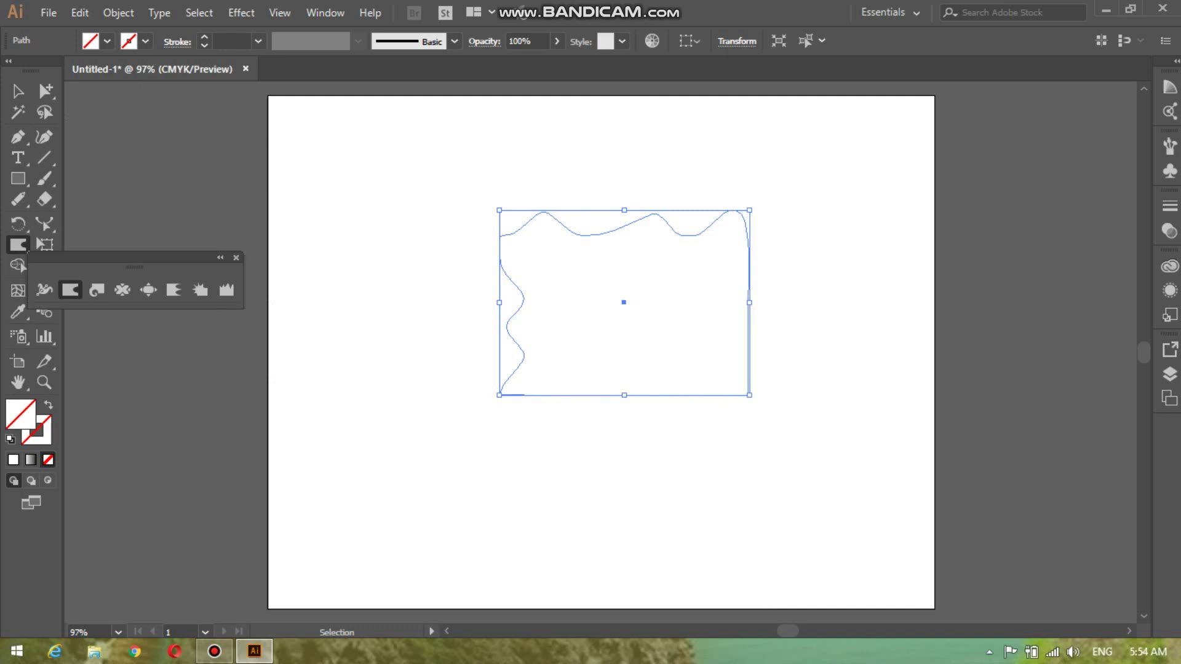
key(ctrl+z)
key(ctrl+z)
key(ctrl+z)
key(ctrl+z)
key(ctrl+z)
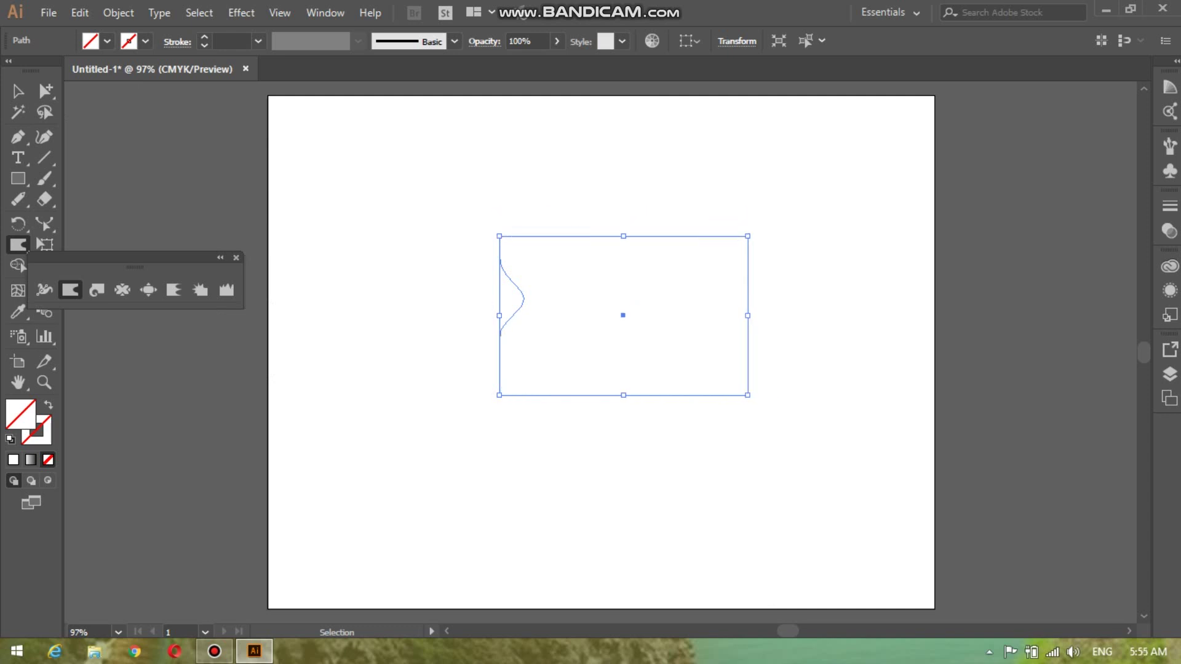
key(ctrl+z)
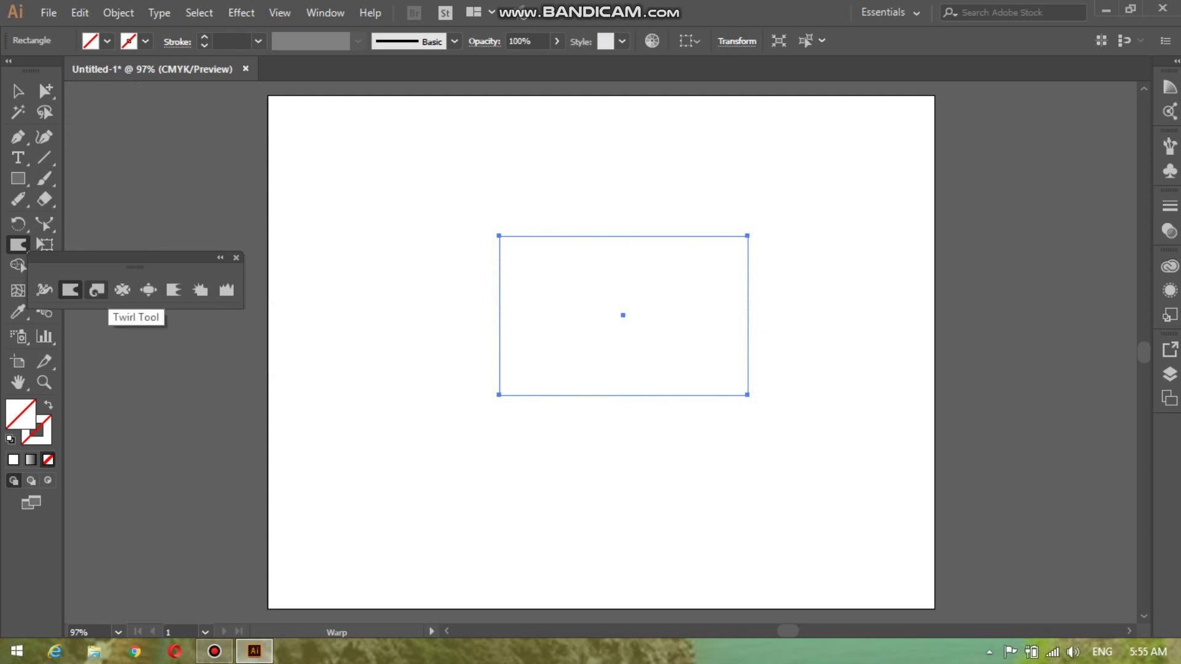
Step: Twist each of the rectangle's four corners into a spiral with the Twirl tool
click(96, 290)
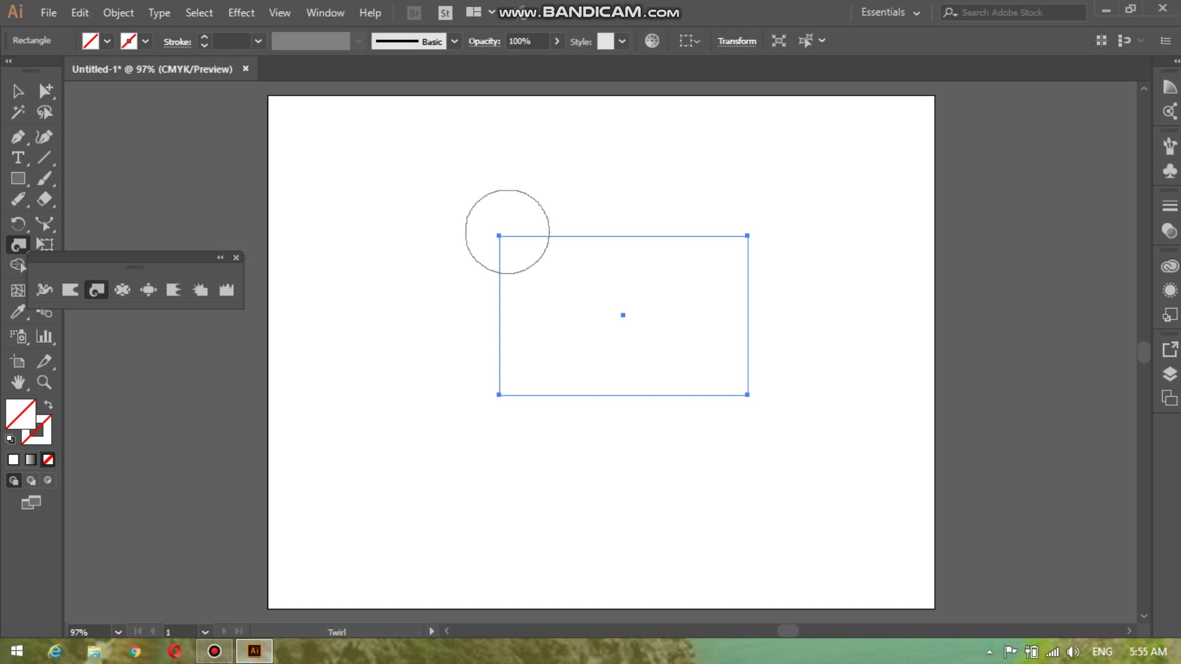
drag(498, 236, 500, 248)
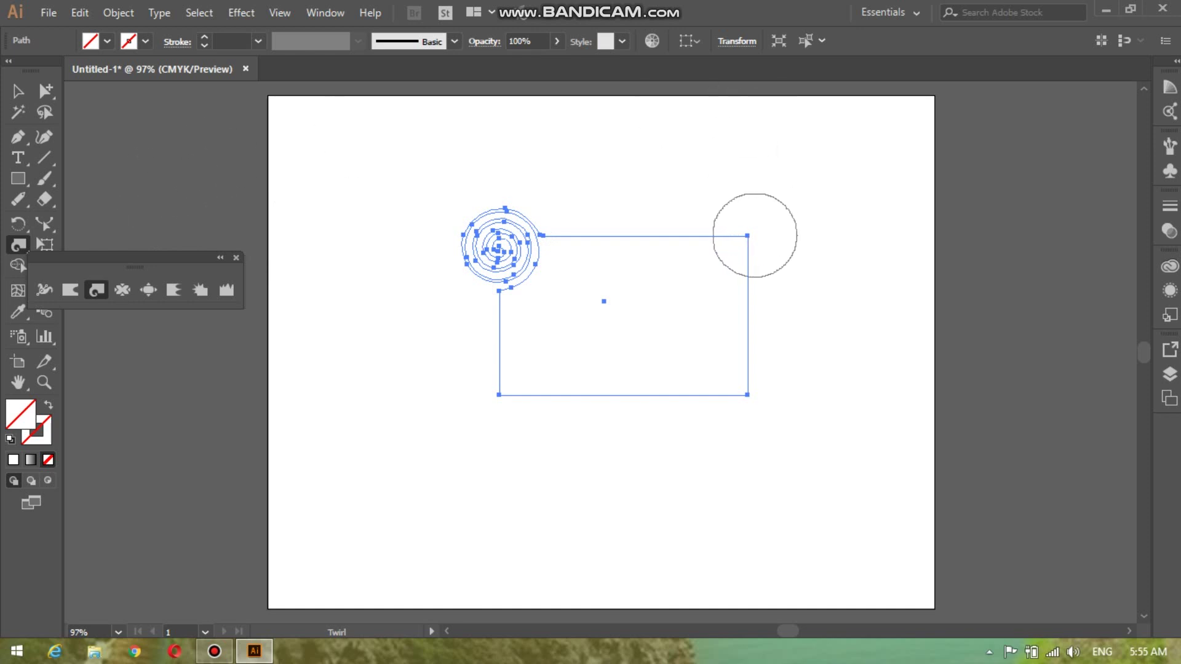
drag(755, 235, 746, 236)
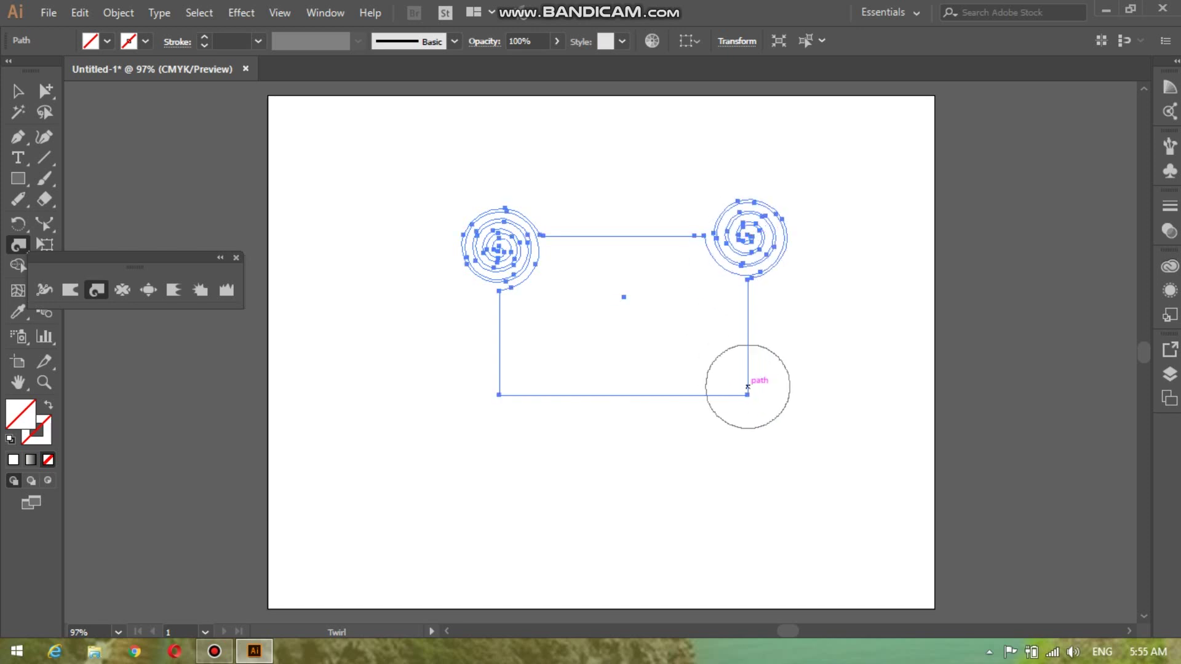
drag(748, 386, 747, 387)
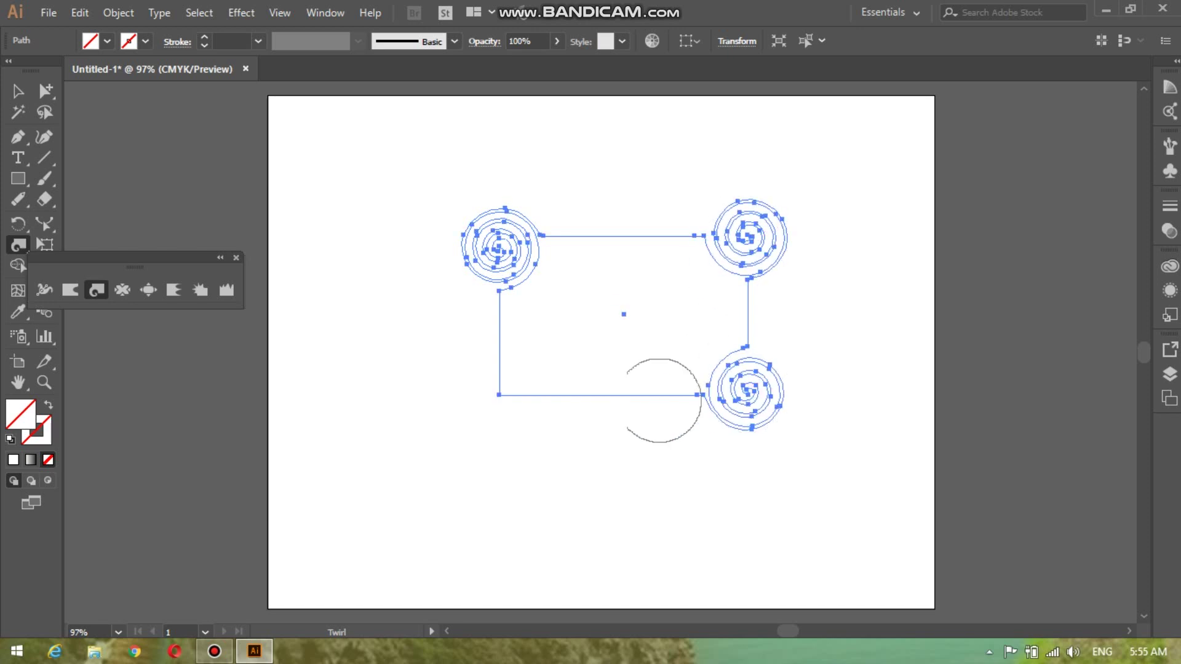
drag(500, 397, 499, 395)
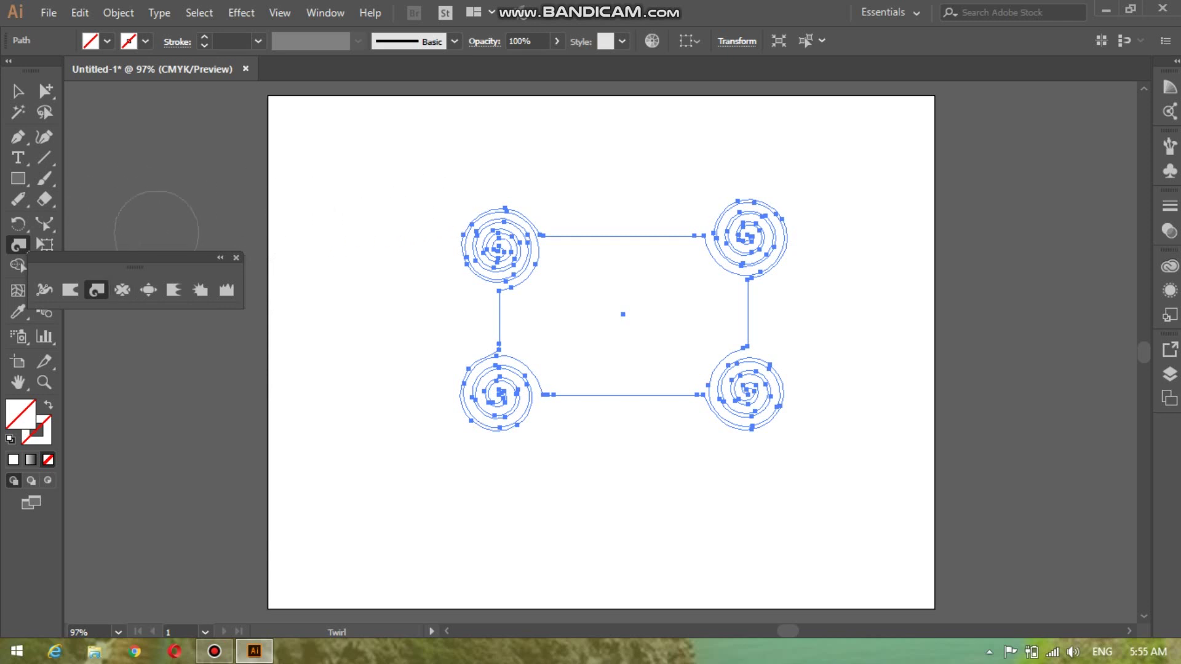
Step: Undo the four corner twirls on the rectangle
key(ctrl+z)
key(ctrl+z)
key(ctrl+z)
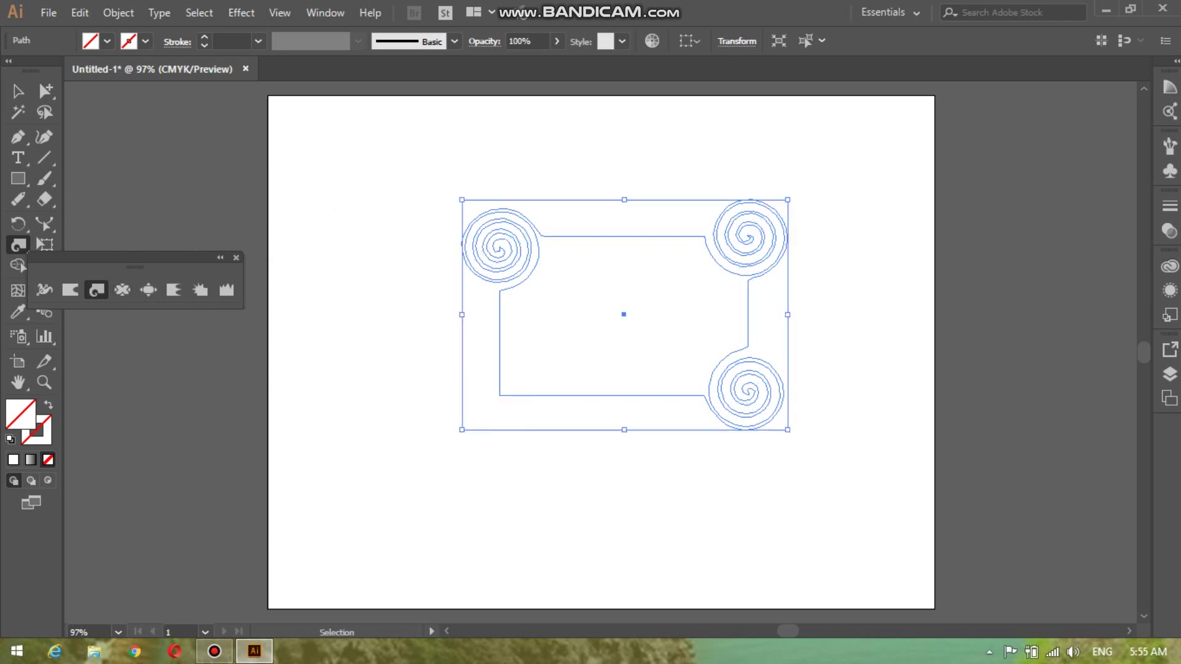
key(ctrl+z)
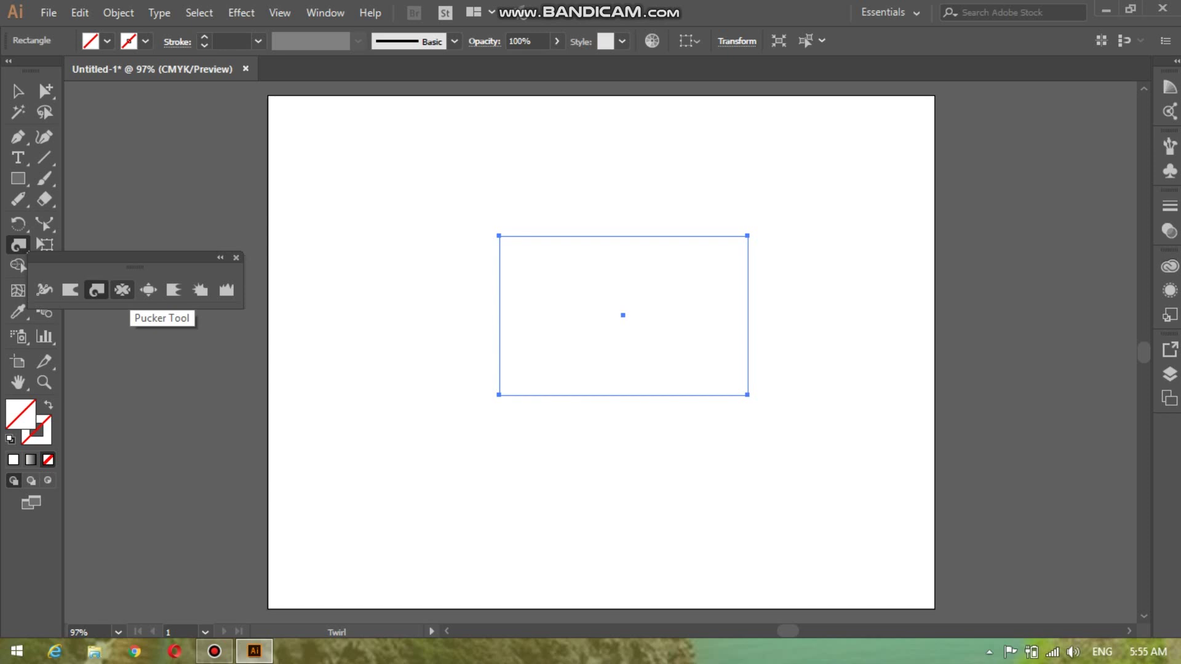
Step: Pull pointed spikes outward from all sides of the rectangle with the Pucker tool
click(123, 289)
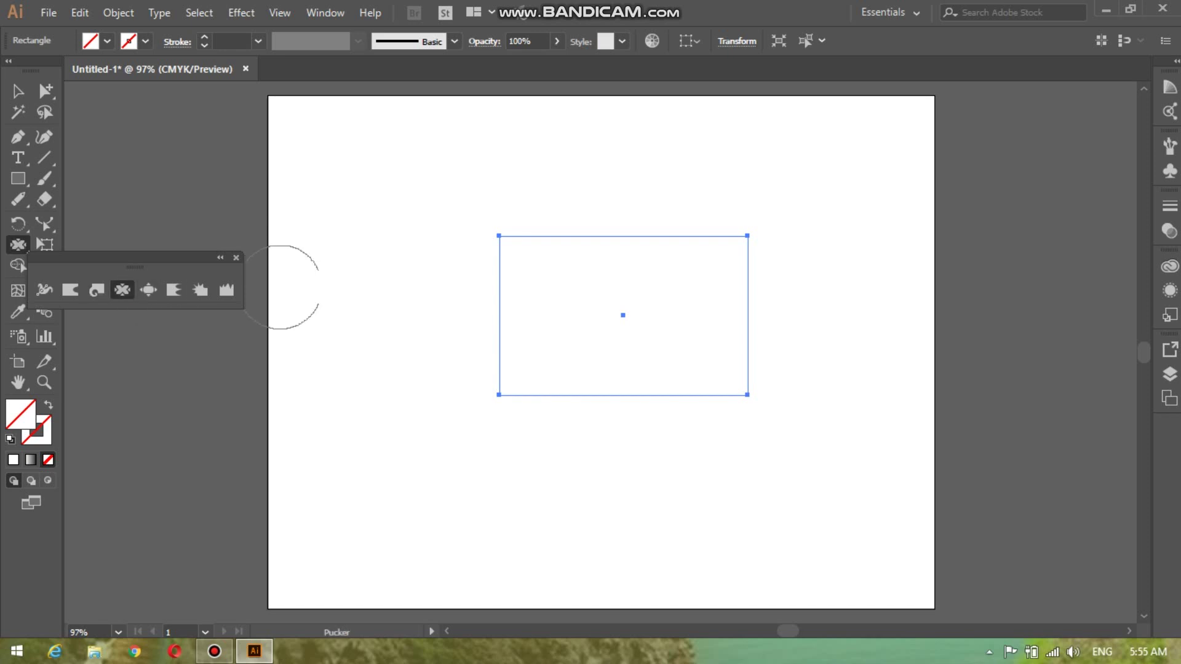
mouse_move(567, 227)
mouse_down()
mouse_move(585, 254)
mouse_move(646, 184)
mouse_move(740, 189)
mouse_move(734, 275)
mouse_move(786, 269)
mouse_move(820, 235)
mouse_up()
mouse_move(738, 342)
mouse_down()
mouse_move(784, 341)
mouse_move(867, 302)
mouse_up()
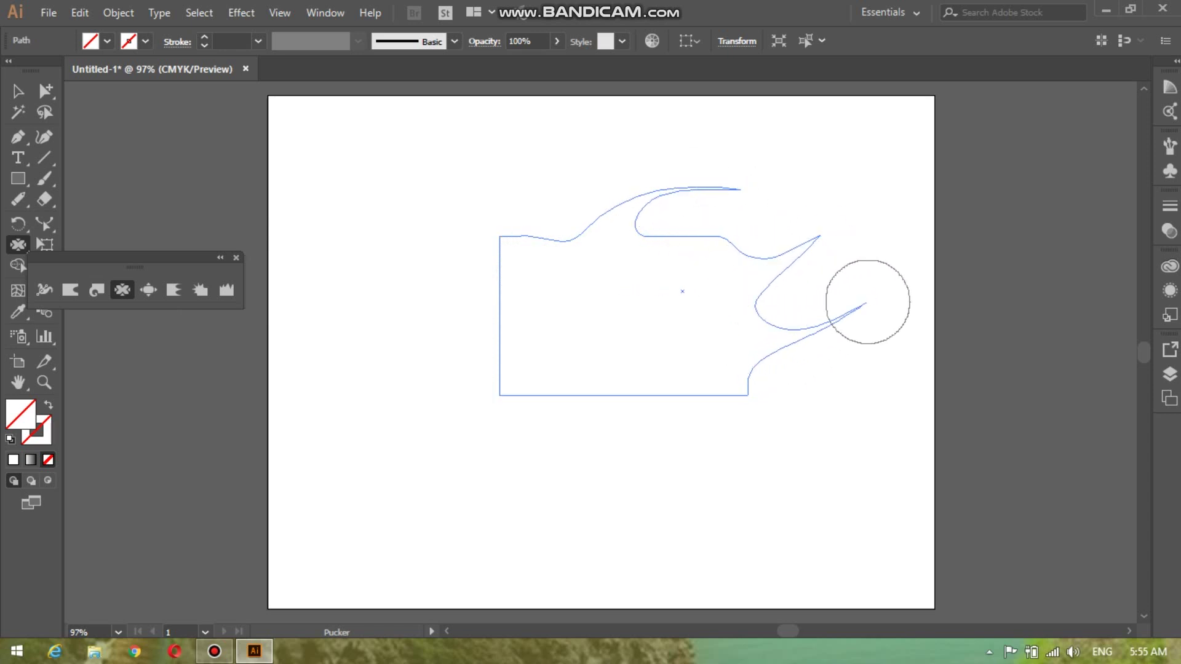
drag(681, 379, 686, 448)
mouse_move(625, 393)
mouse_down()
mouse_move(591, 420)
mouse_move(535, 431)
mouse_up()
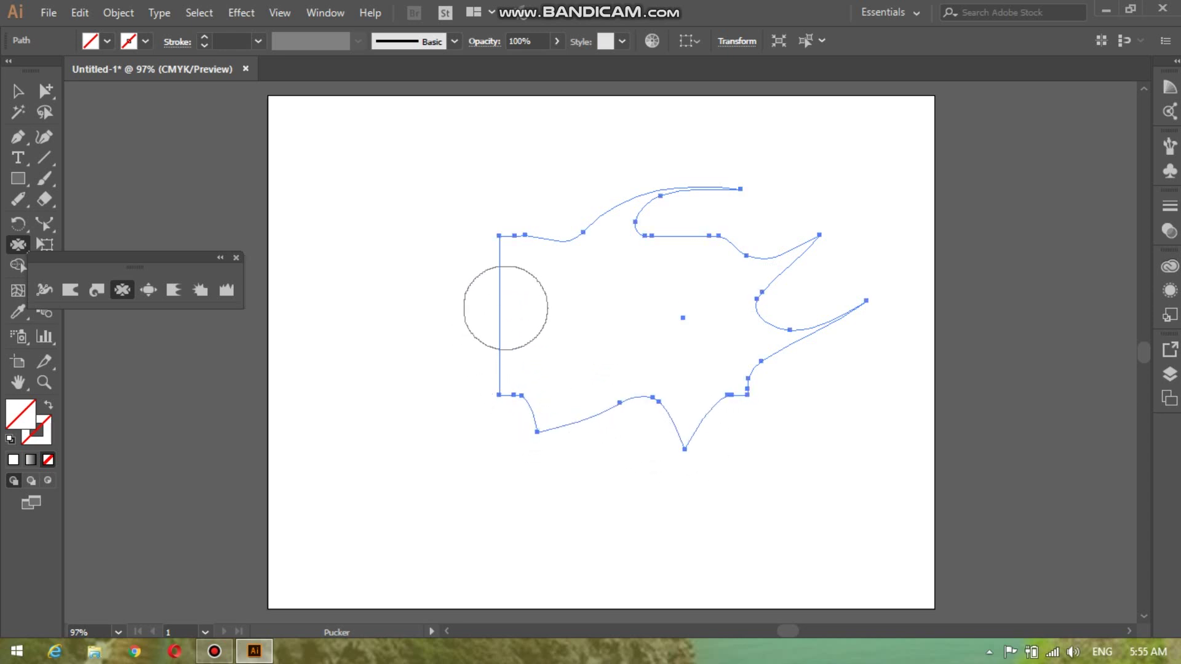
mouse_move(506, 308)
mouse_down()
mouse_move(467, 320)
mouse_move(449, 306)
mouse_up()
mouse_move(541, 216)
mouse_down()
mouse_move(552, 217)
mouse_move(550, 184)
mouse_up()
drag(726, 424, 754, 485)
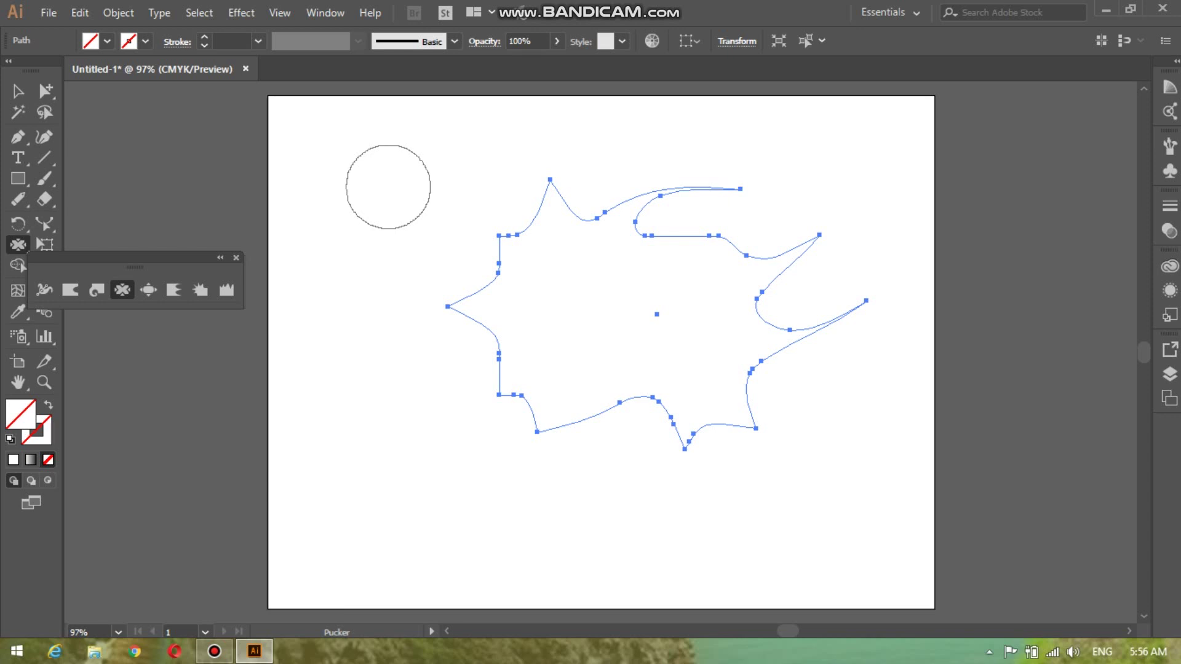
Step: Undo all the Pucker strokes on the rectangle
key(ctrl+z)
key(ctrl+z)
key(ctrl+z)
key(ctrl+z)
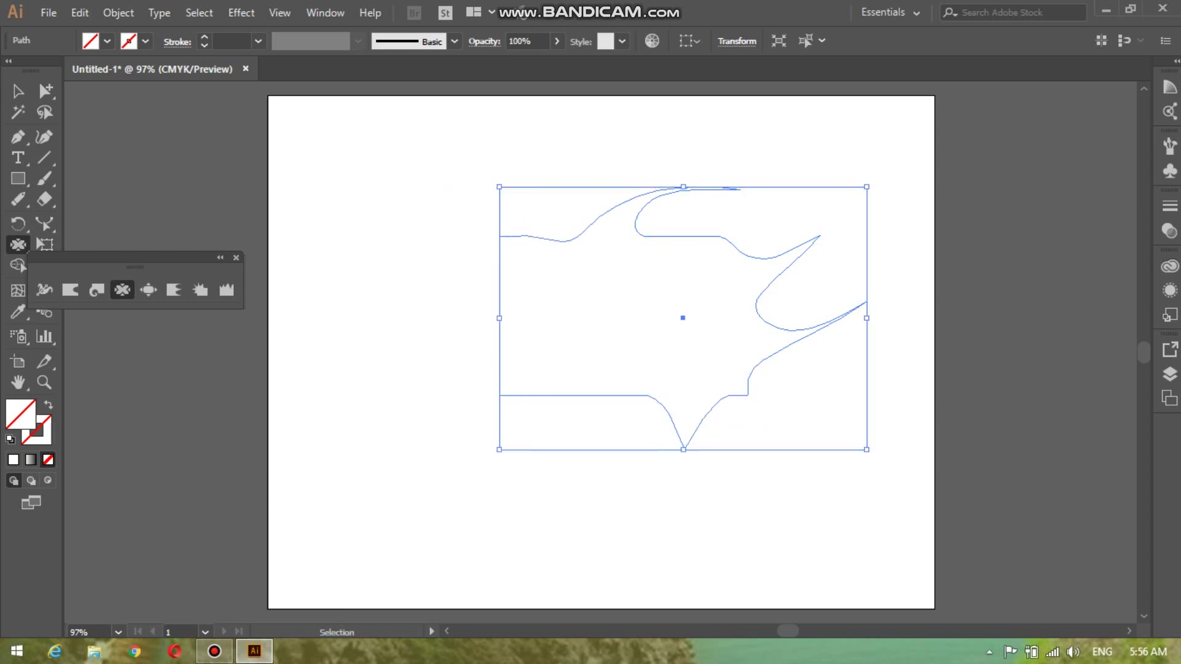
key(ctrl+z)
key(ctrl+z)
key(ctrl+z)
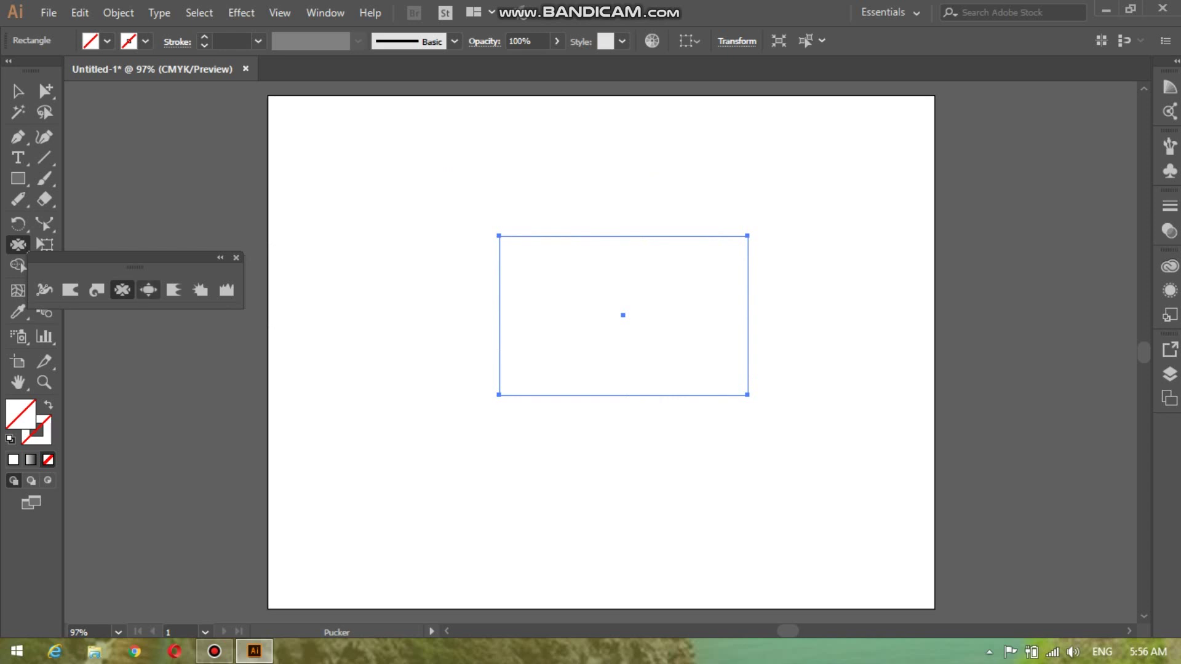
Step: Push rounded bulges into the rectangle's top, left and right sides with the Bloat tool
click(148, 289)
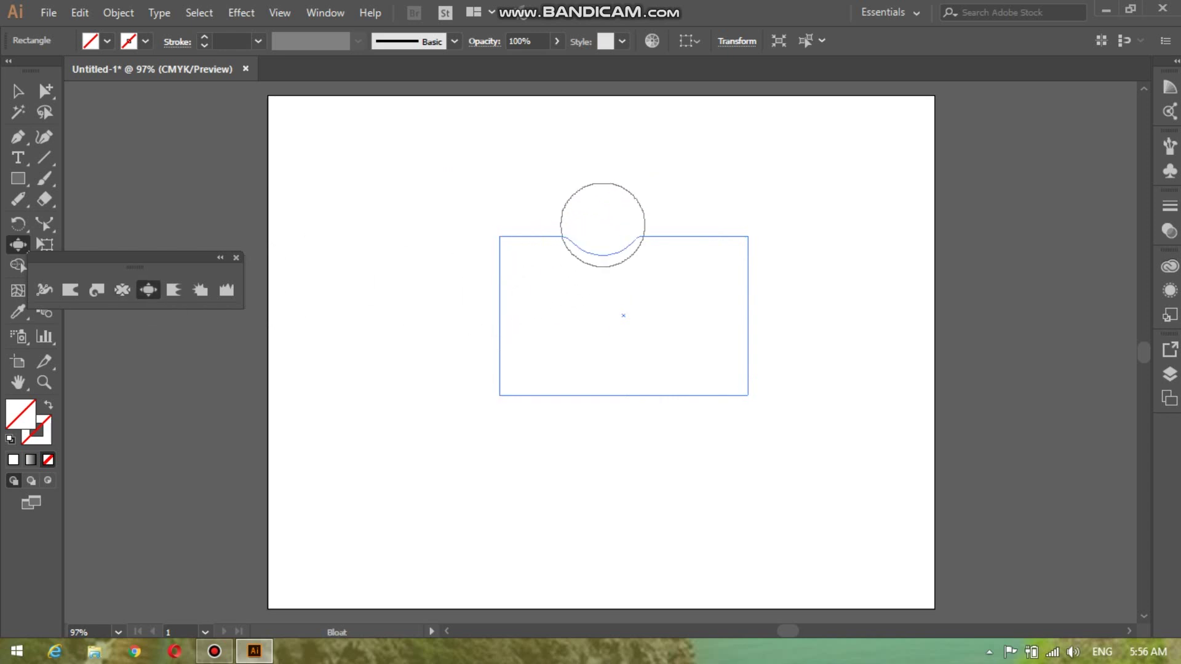
drag(601, 224, 613, 377)
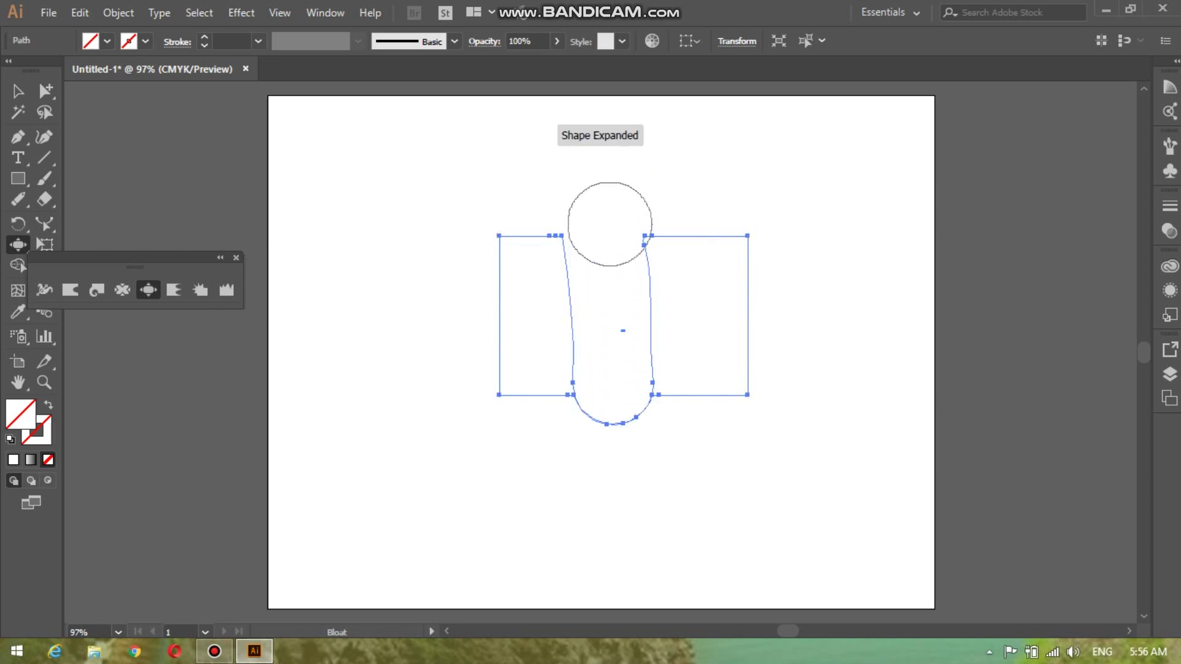
drag(699, 237, 712, 390)
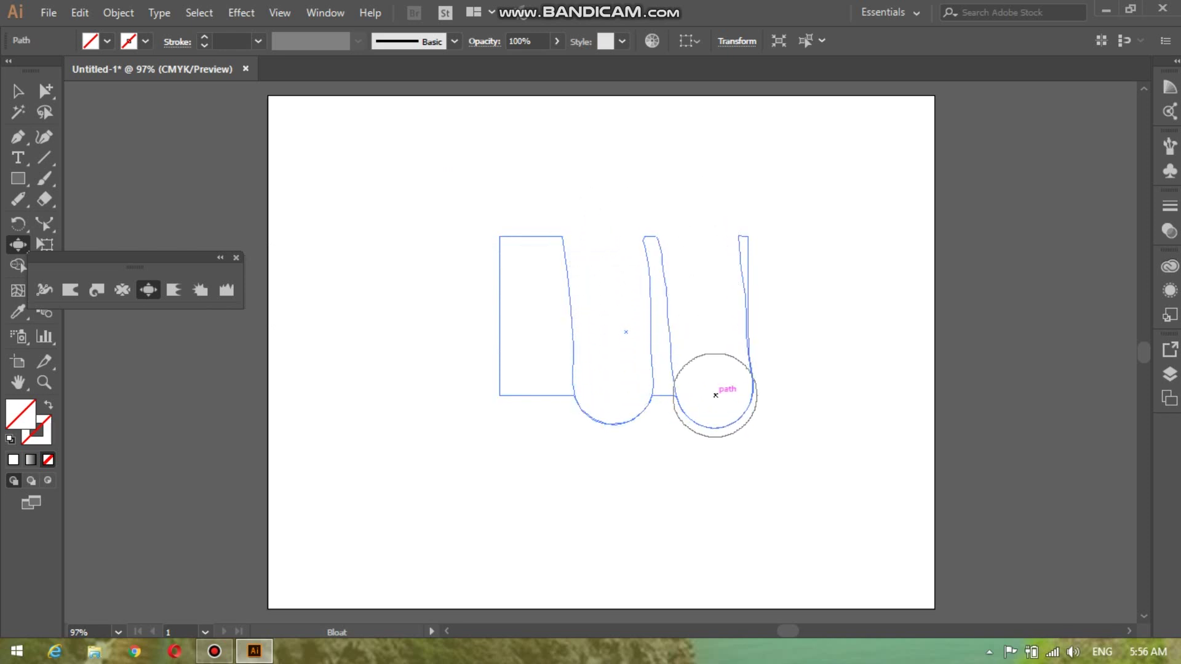
drag(479, 308, 582, 303)
drag(713, 289, 785, 283)
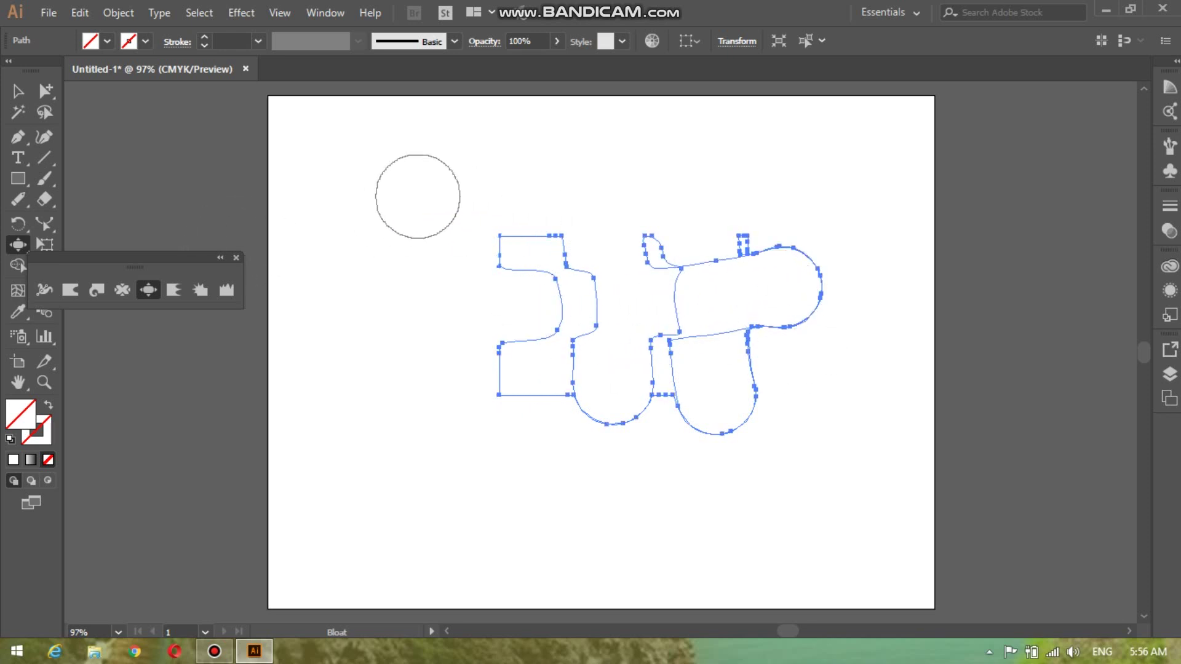
Step: Undo all the Bloat strokes and the drawing of the original rectangle
mouse_move(1180, 0)
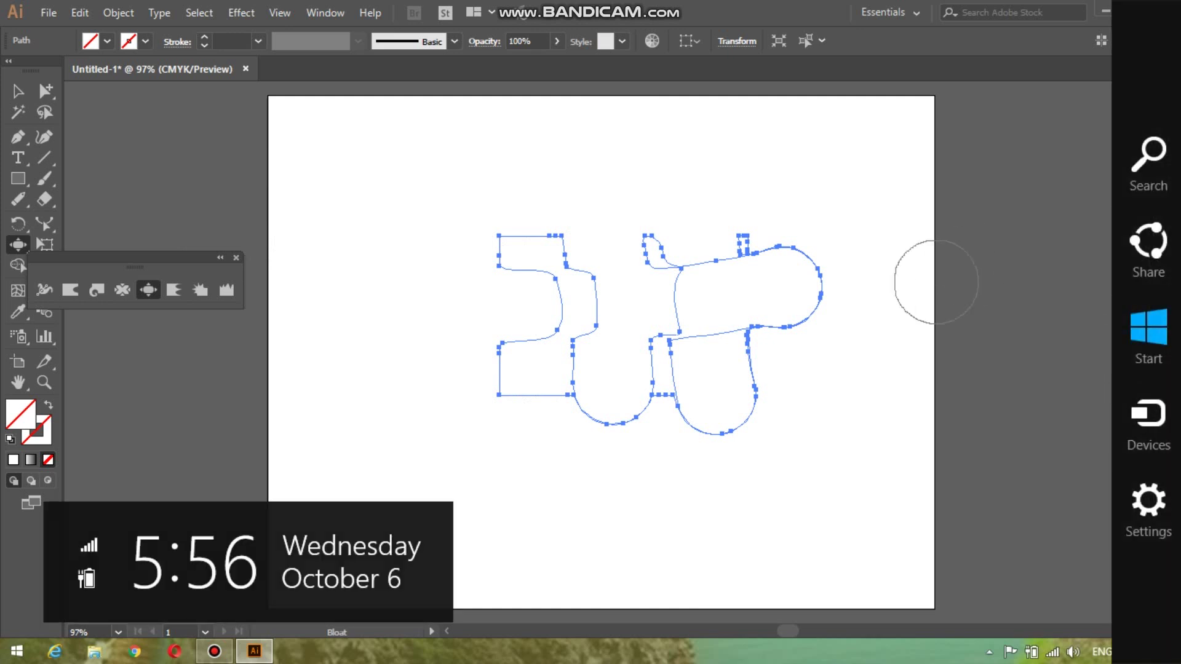
key(ctrl+z)
key(ctrl+z)
key(ctrl+z)
key(ctrl+z)
key(ctrl+z)
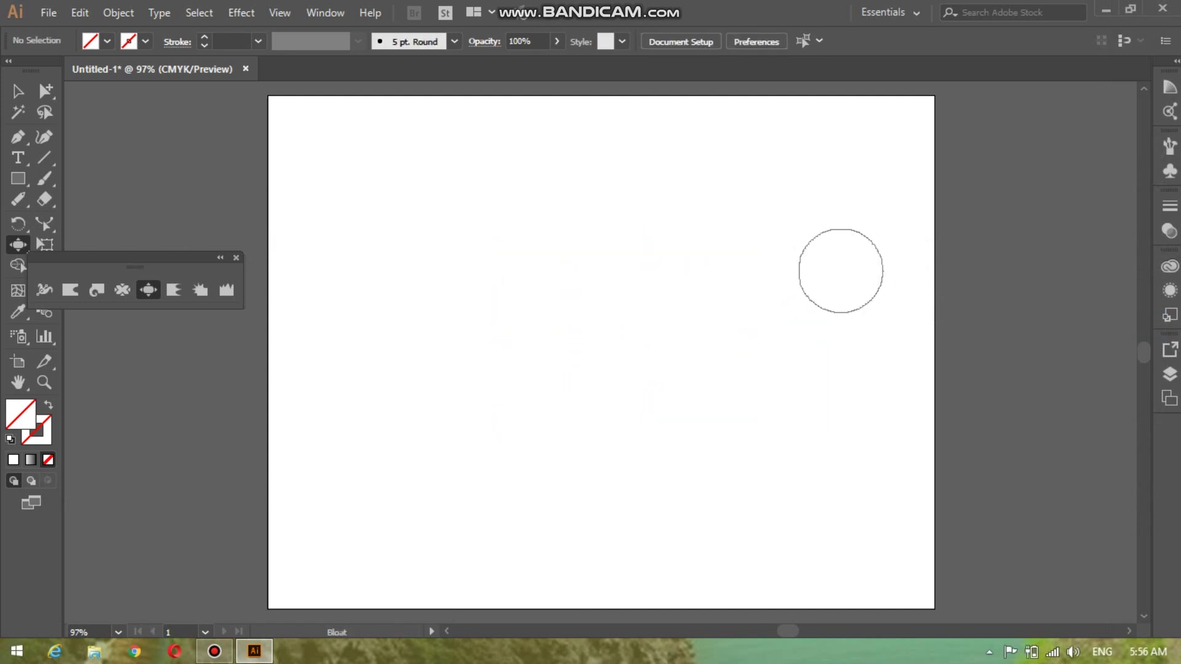
Step: Draw a rectangle near the artboard's right edge and distort its left and top edges with the Scallop tool
click(18, 178)
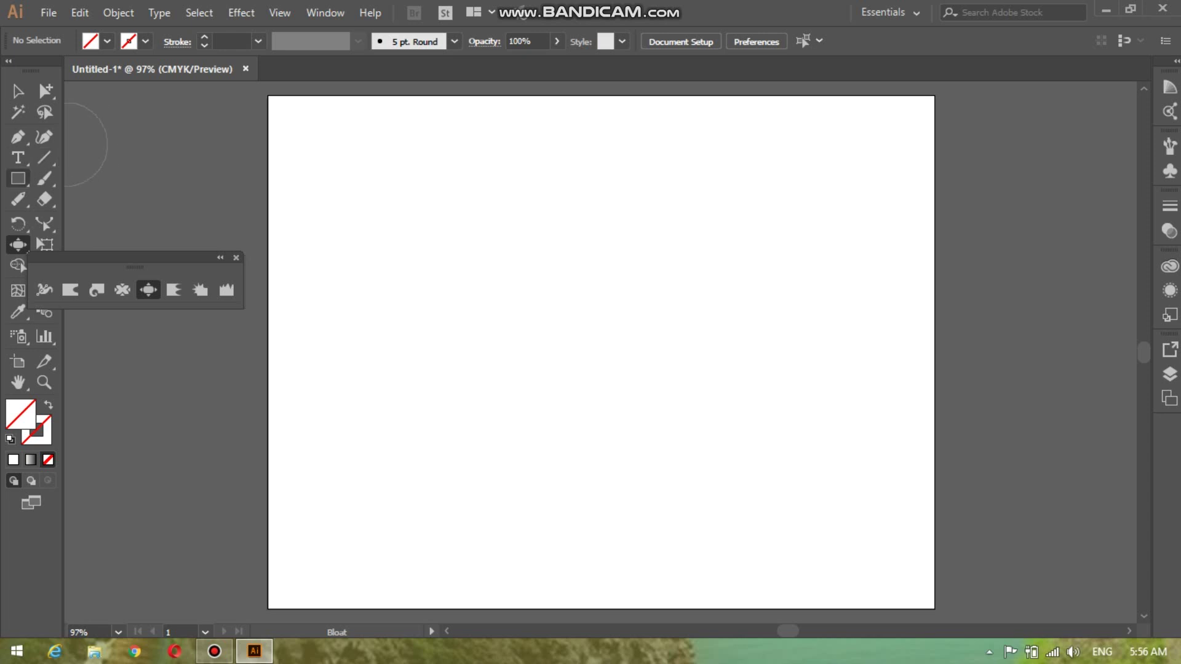
drag(705, 237, 895, 390)
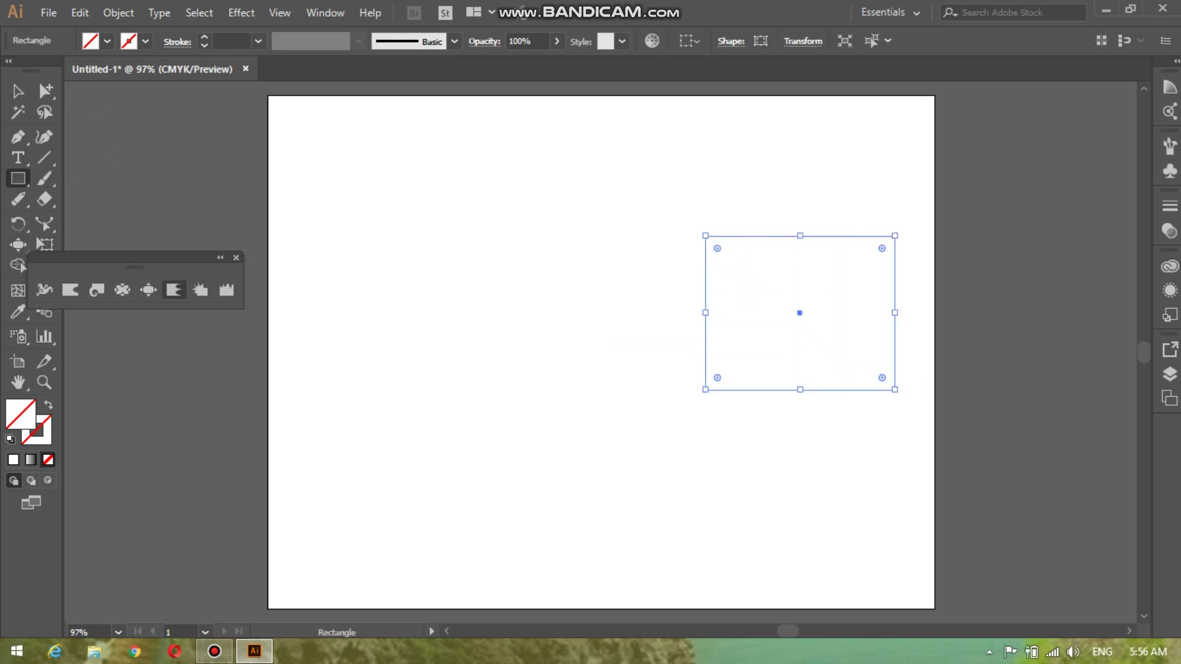
click(174, 290)
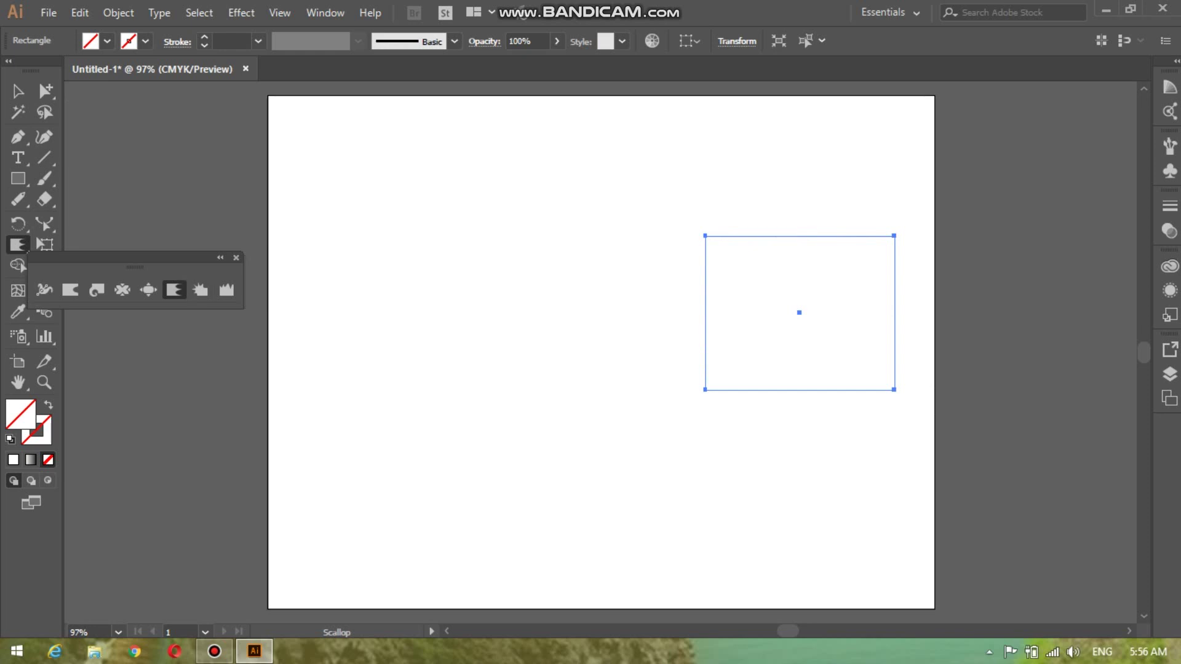
click(148, 289)
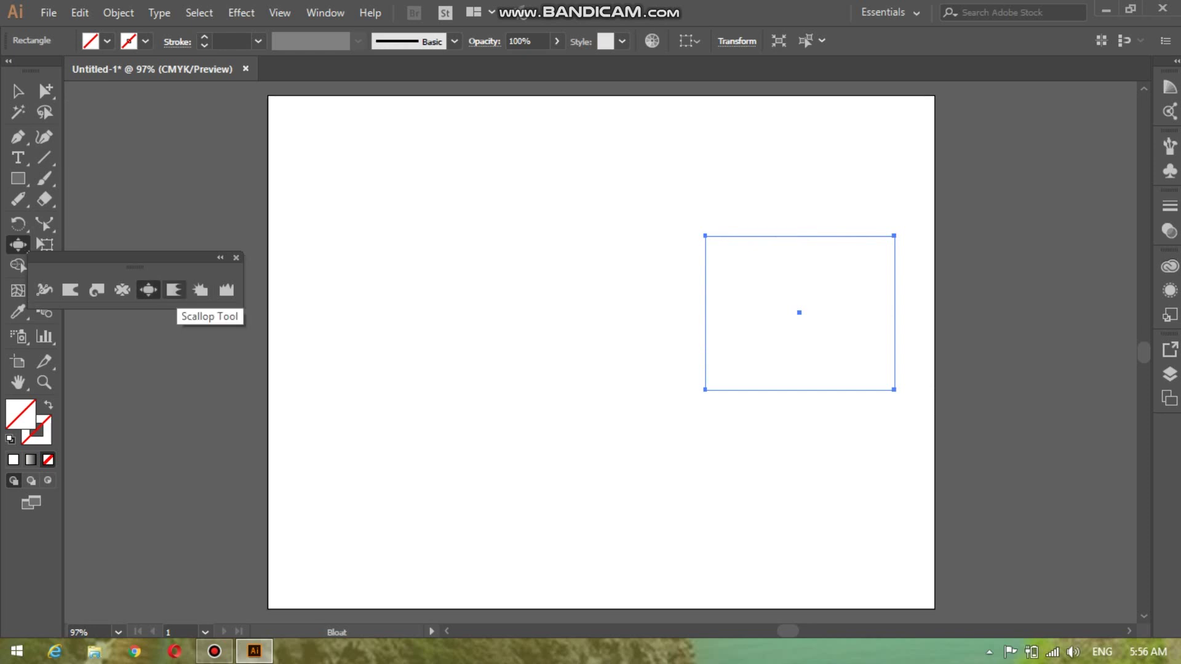
click(174, 290)
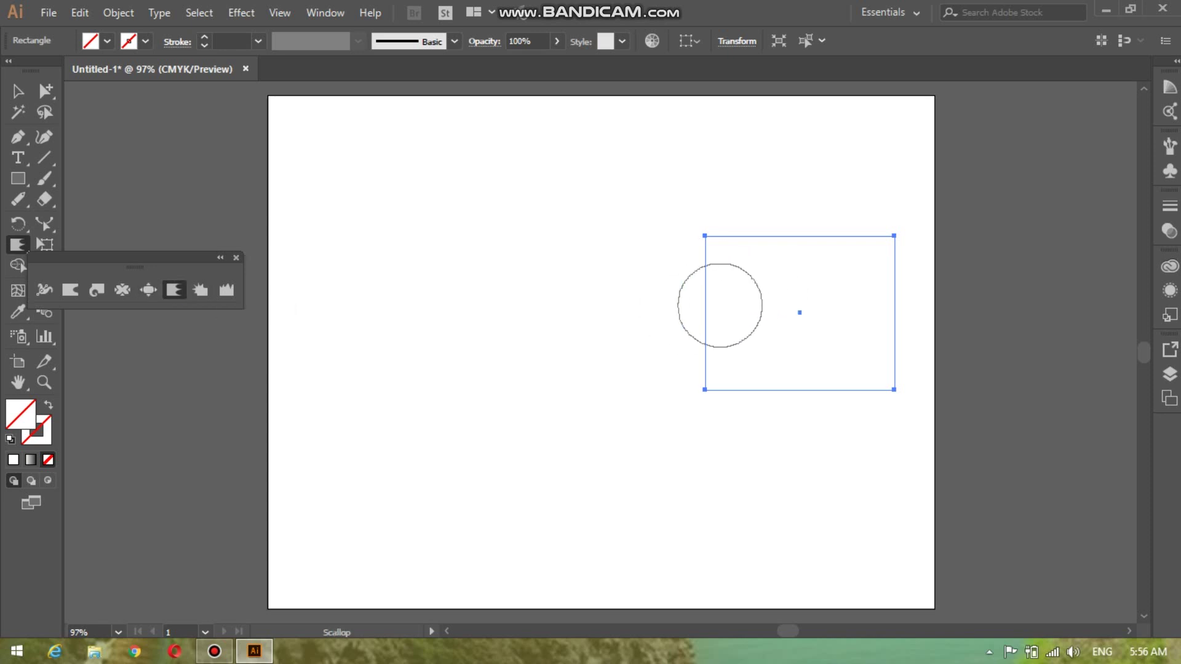
drag(693, 301, 771, 309)
mouse_move(698, 332)
mouse_down()
mouse_move(756, 332)
mouse_move(703, 312)
mouse_move(704, 272)
mouse_move(772, 230)
mouse_move(820, 245)
mouse_move(833, 221)
mouse_move(860, 230)
mouse_move(887, 266)
mouse_up()
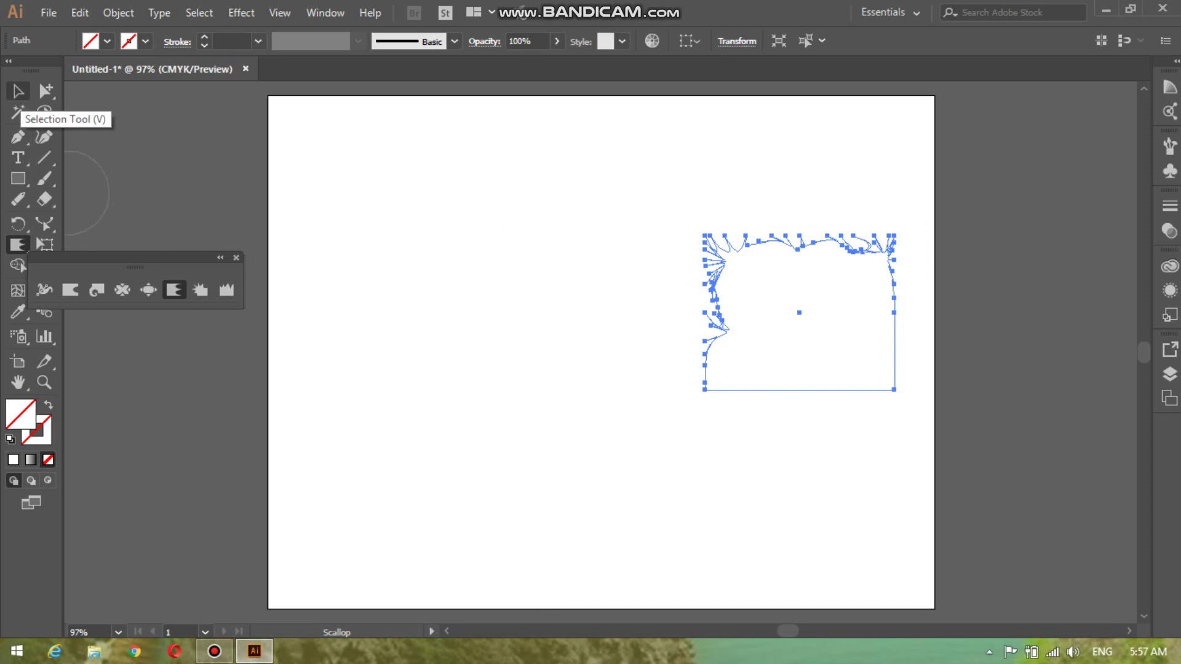
Step: Deselect the scalloped shape and draw a new rectangle in the upper left of the artboard
click(17, 91)
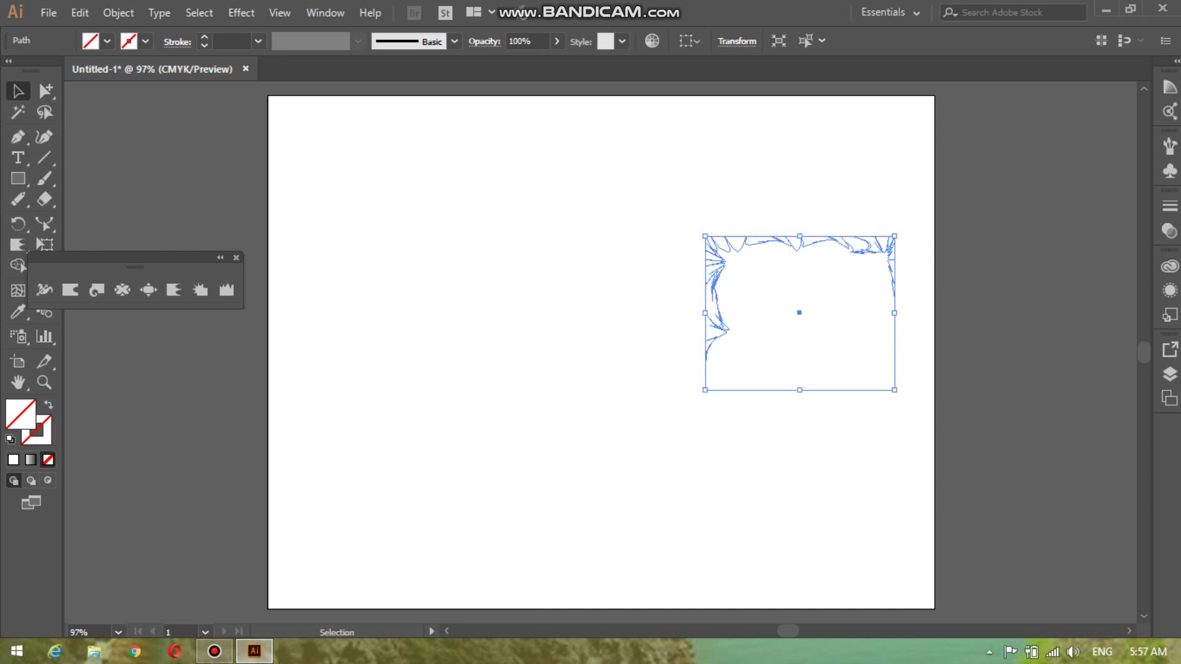
drag(669, 203, 867, 441)
key(Delete)
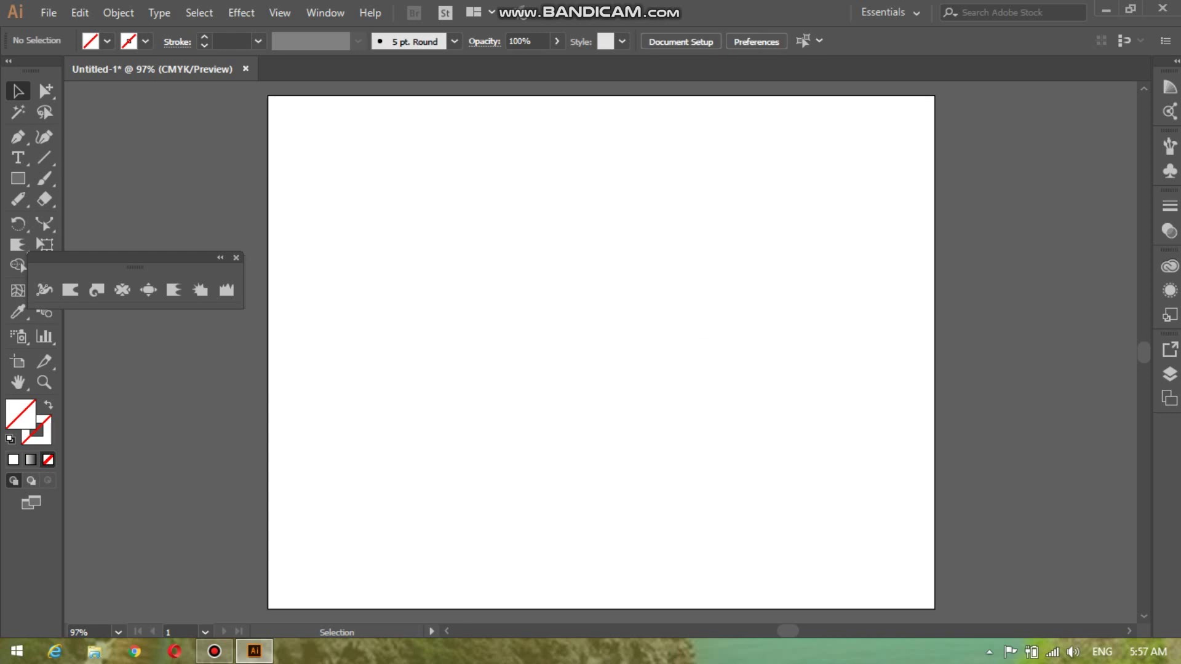
click(18, 178)
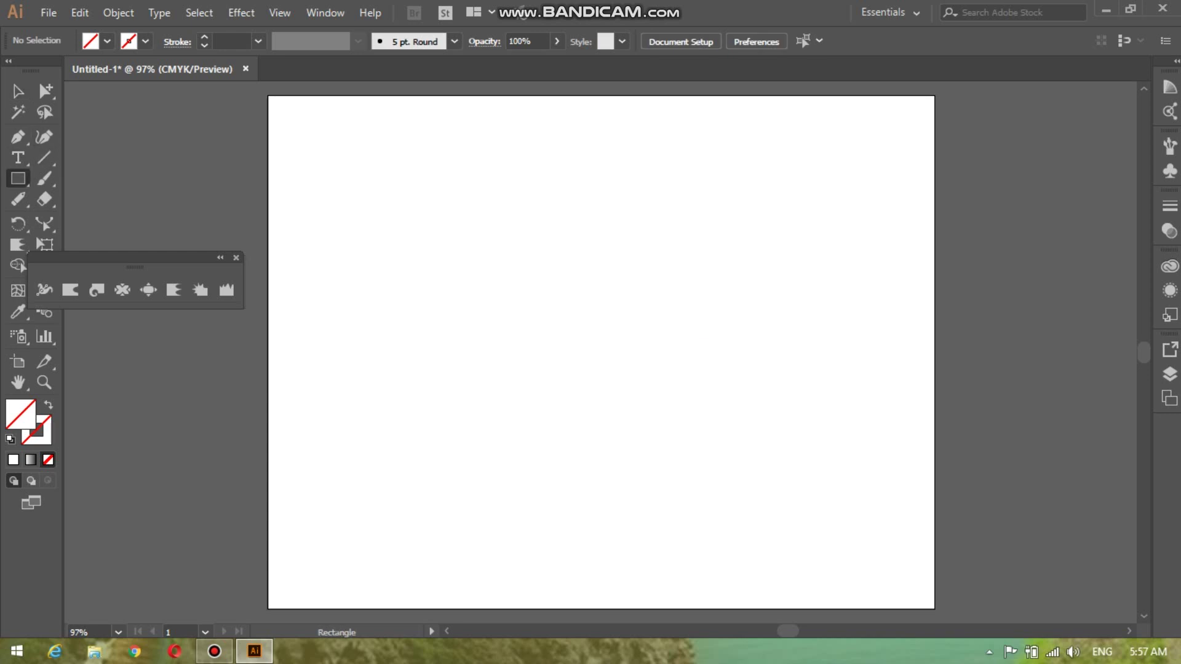
drag(350, 201, 524, 321)
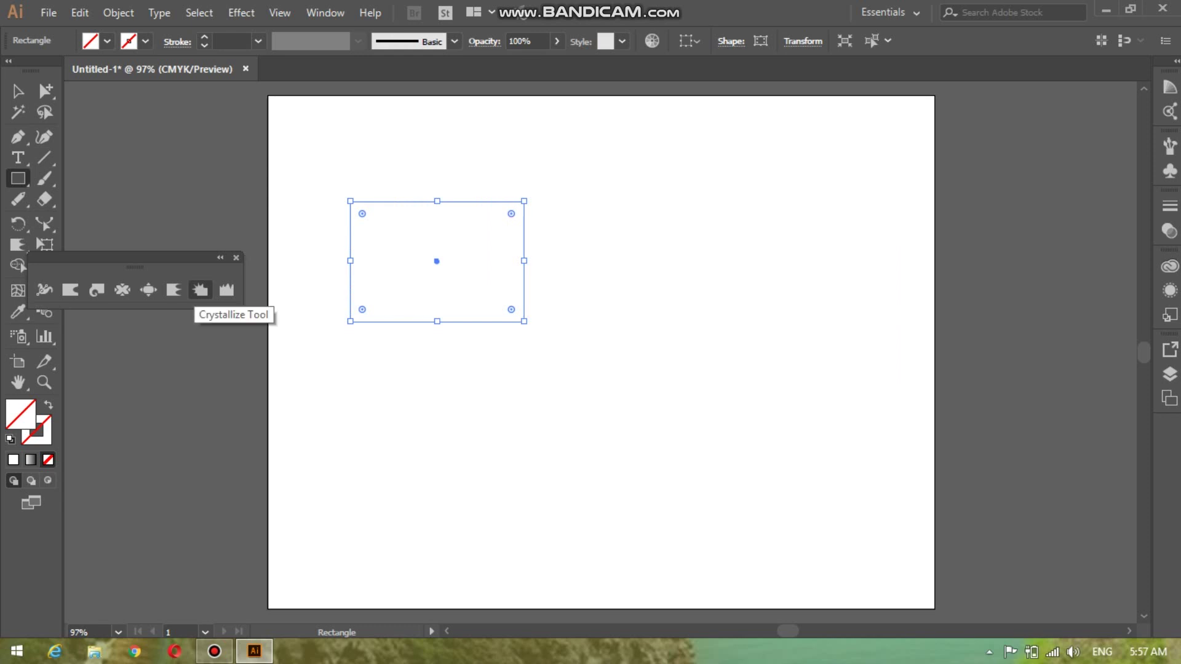
Step: Distort the upper-left rectangle's top, right and bottom edges into spikes with the Crystallize tool
click(199, 290)
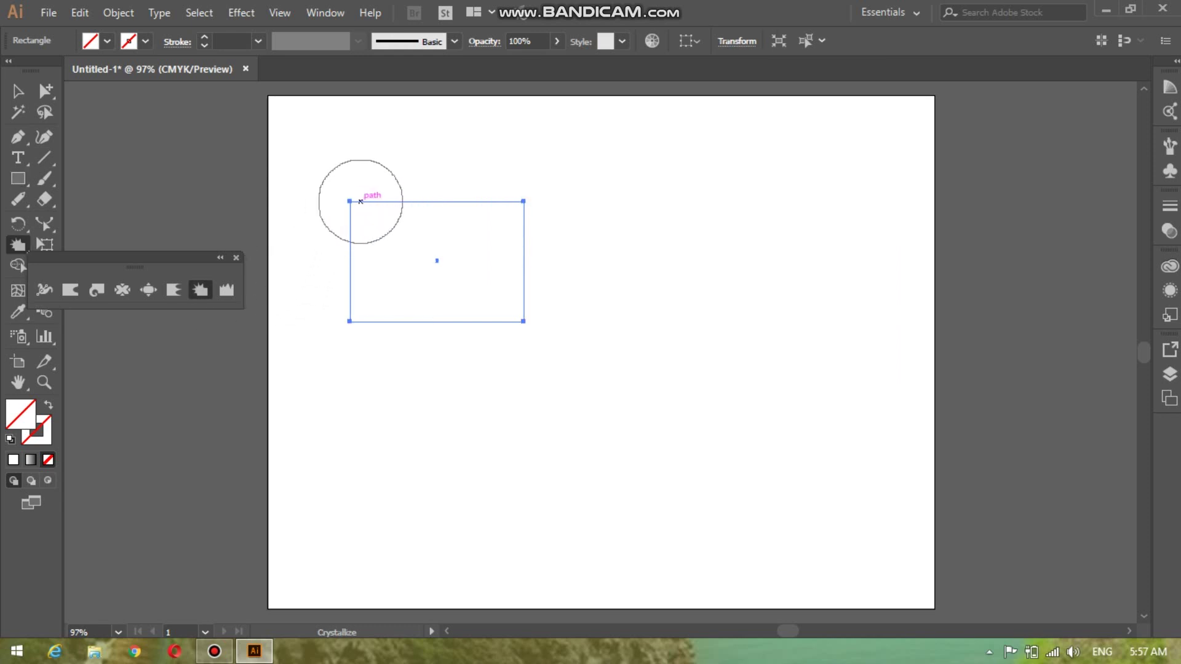
mouse_move(345, 195)
mouse_down()
mouse_move(386, 231)
mouse_move(436, 232)
mouse_move(438, 192)
mouse_move(466, 178)
mouse_move(536, 173)
mouse_up()
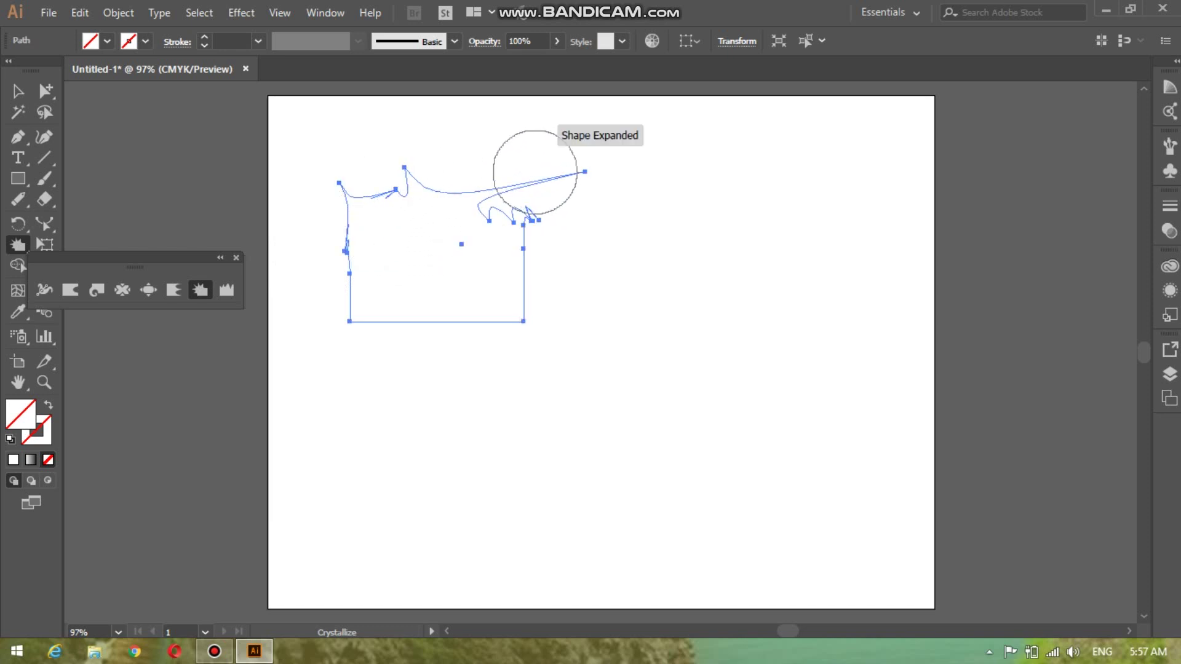
drag(525, 248, 591, 257)
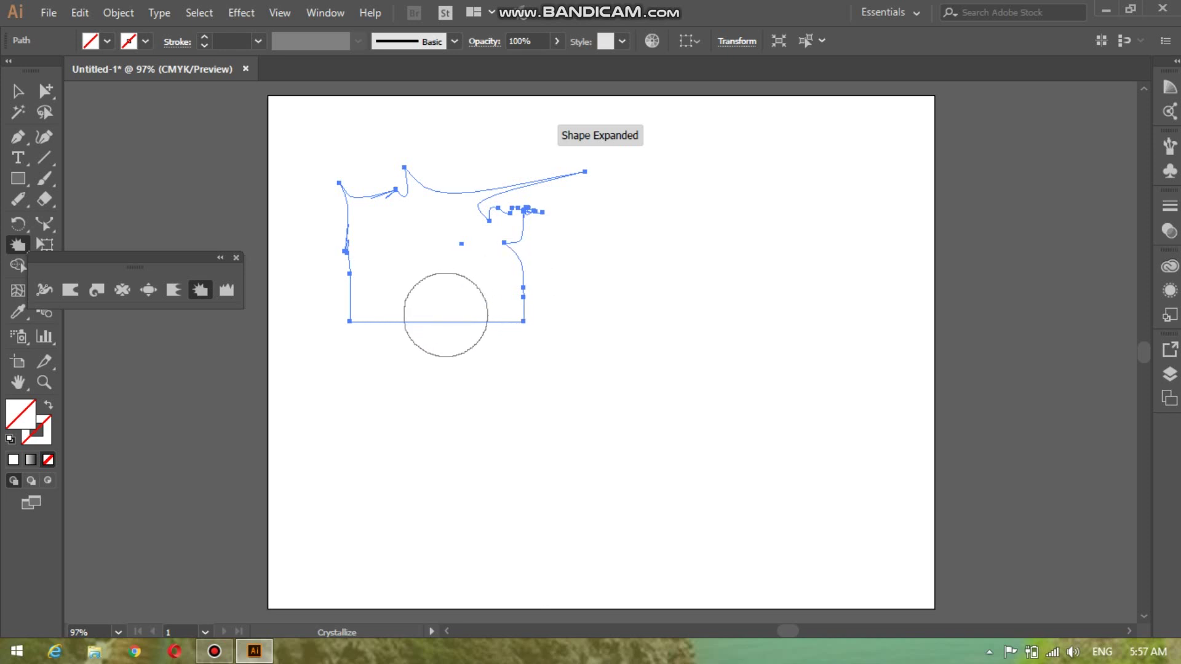
mouse_move(442, 316)
mouse_down()
mouse_move(441, 347)
mouse_move(435, 322)
mouse_move(404, 339)
mouse_move(394, 331)
mouse_move(408, 280)
mouse_up()
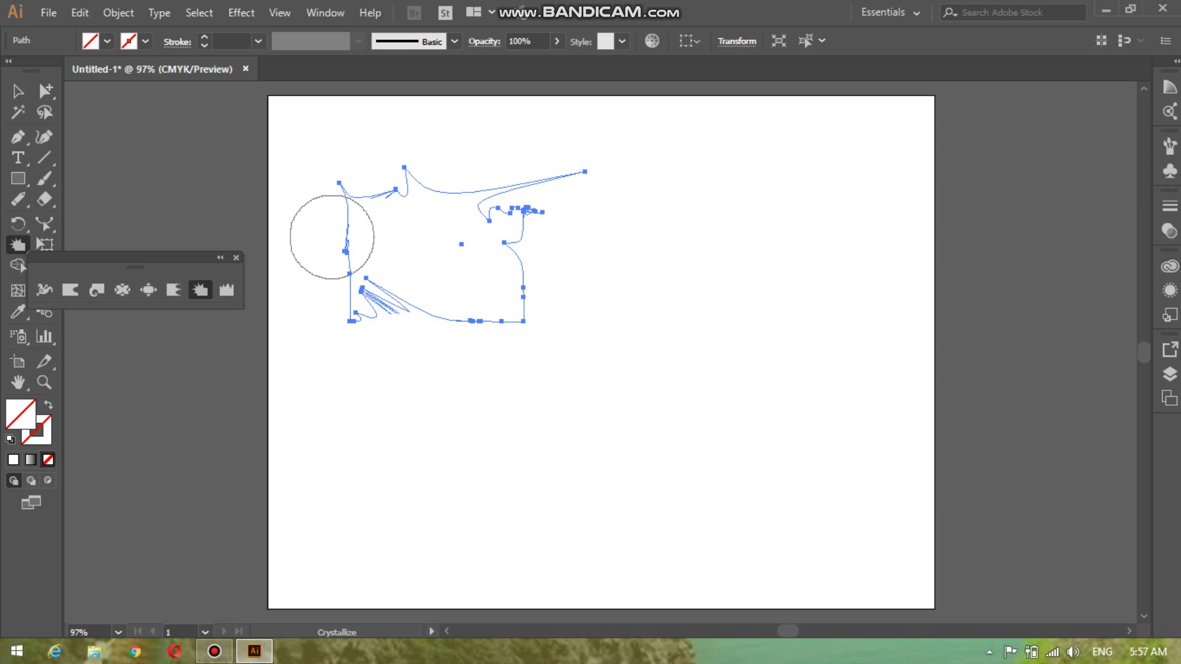
Step: Draw a nearly square rectangle on the right side of the artboard and roughen its edges with the Wrinkle tool
click(18, 179)
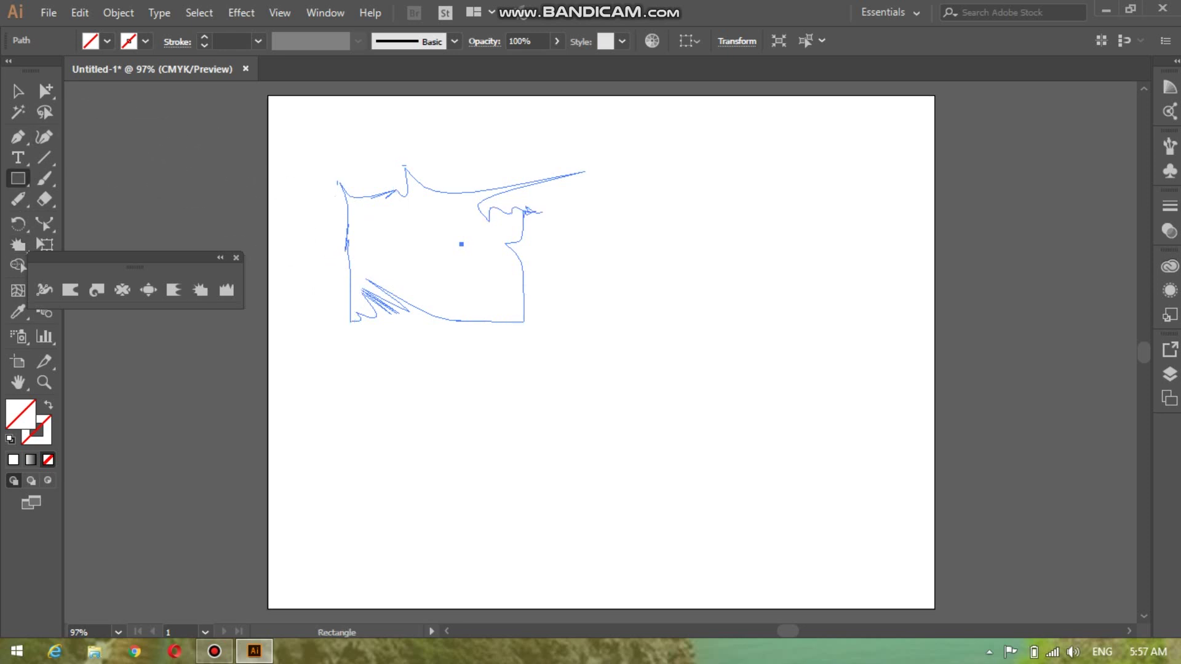
drag(715, 278, 865, 432)
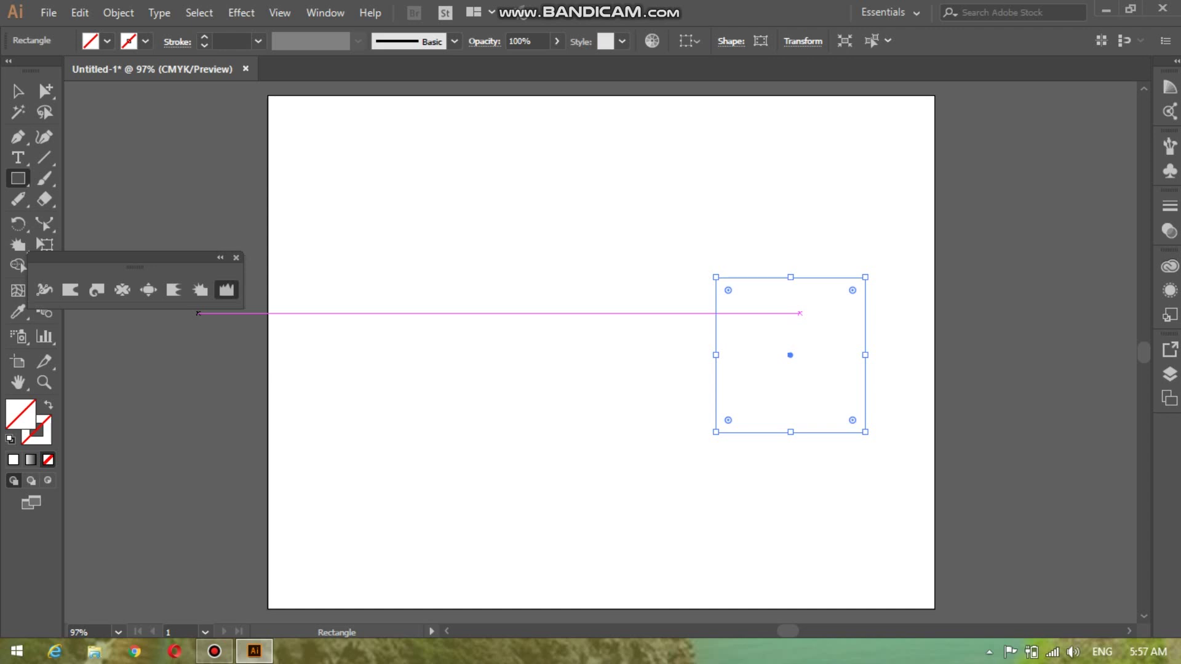
click(226, 289)
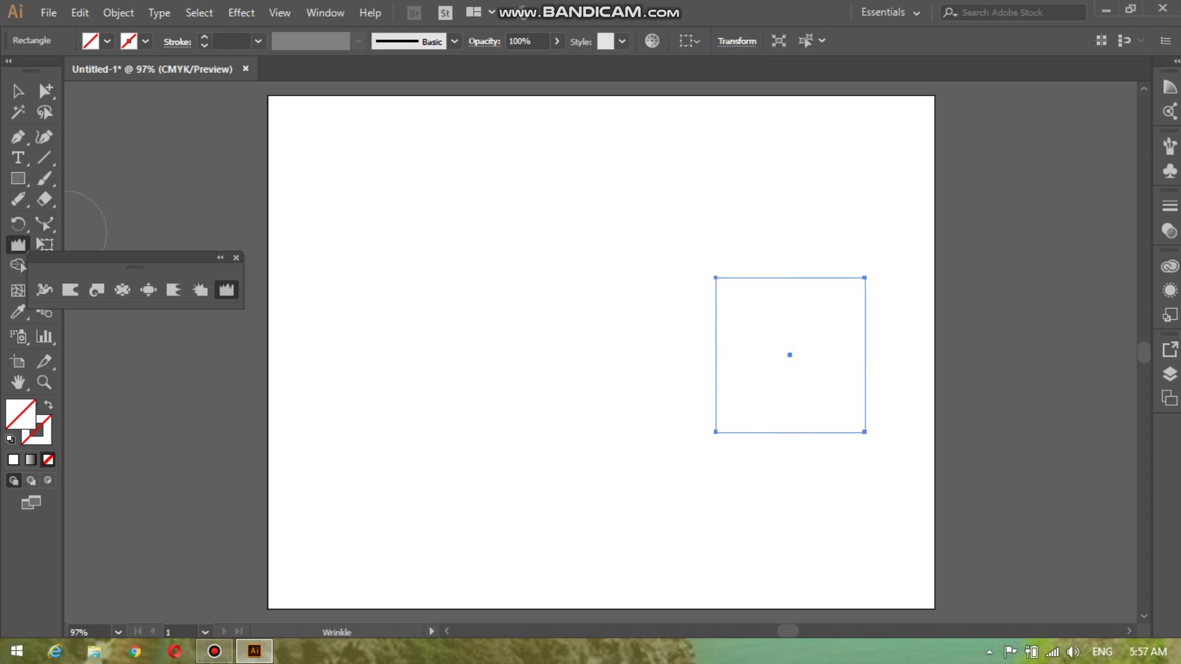
click(44, 290)
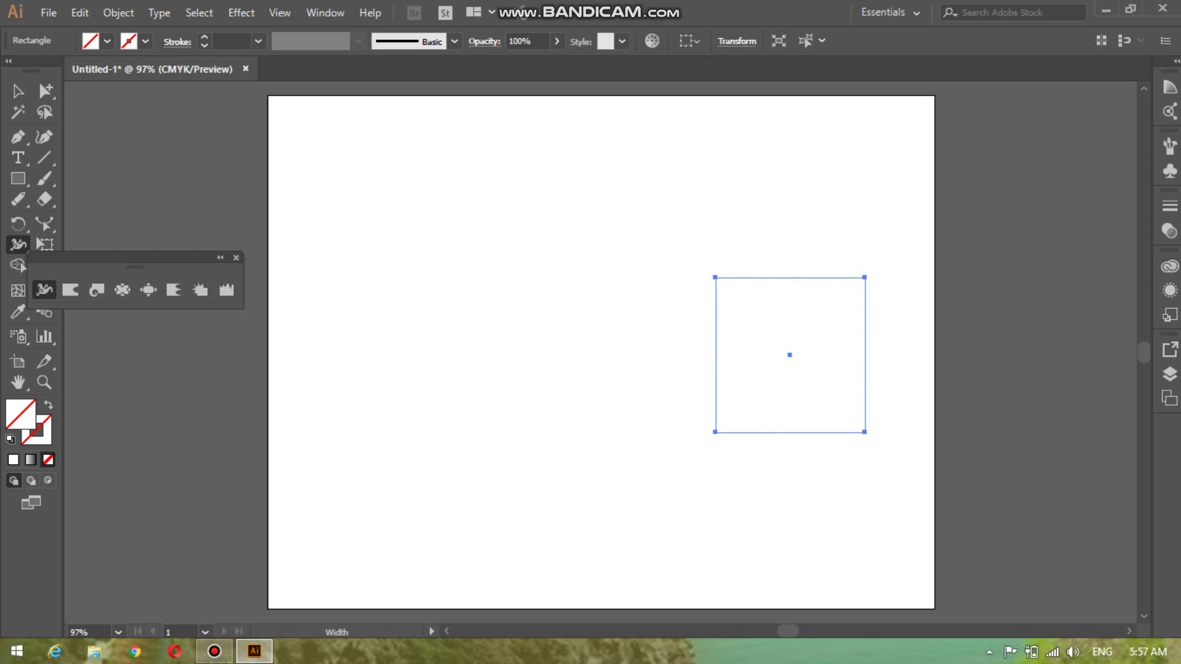
click(227, 290)
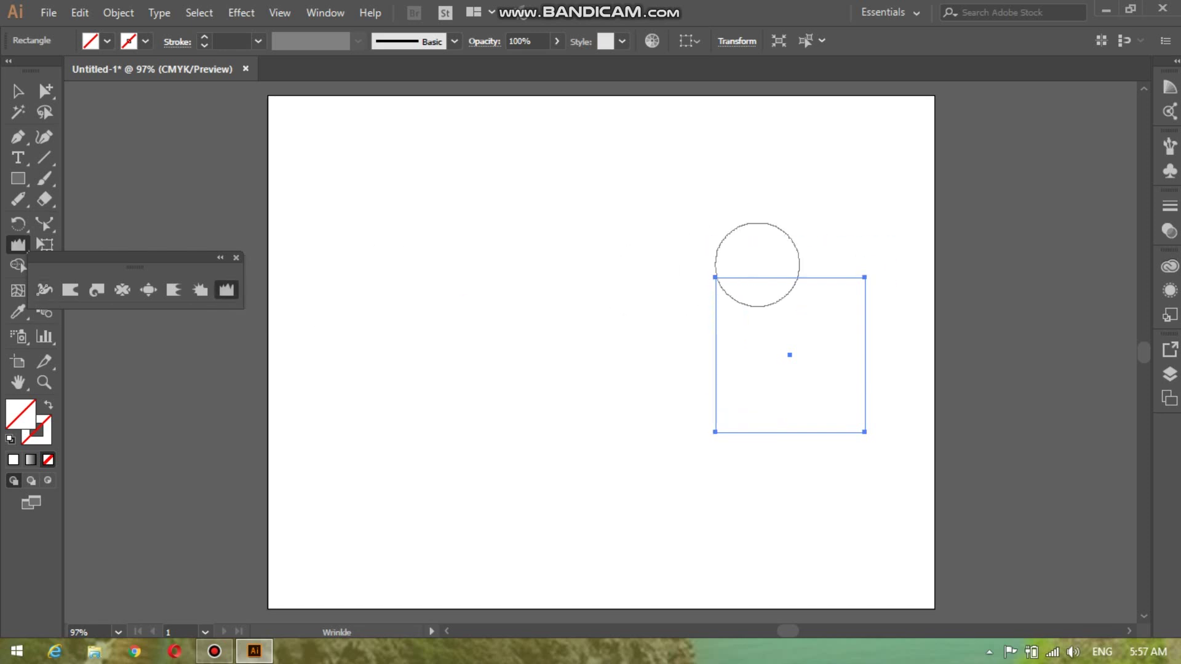
mouse_move(763, 268)
mouse_down()
mouse_move(788, 356)
mouse_move(805, 351)
mouse_up()
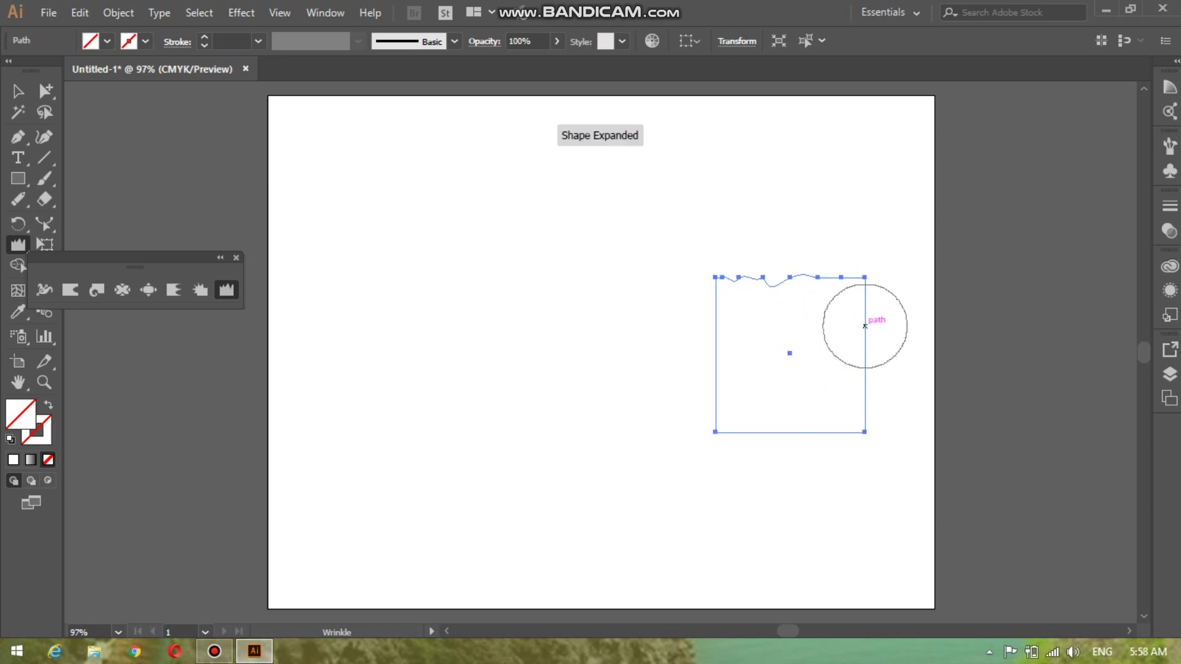
click(878, 340)
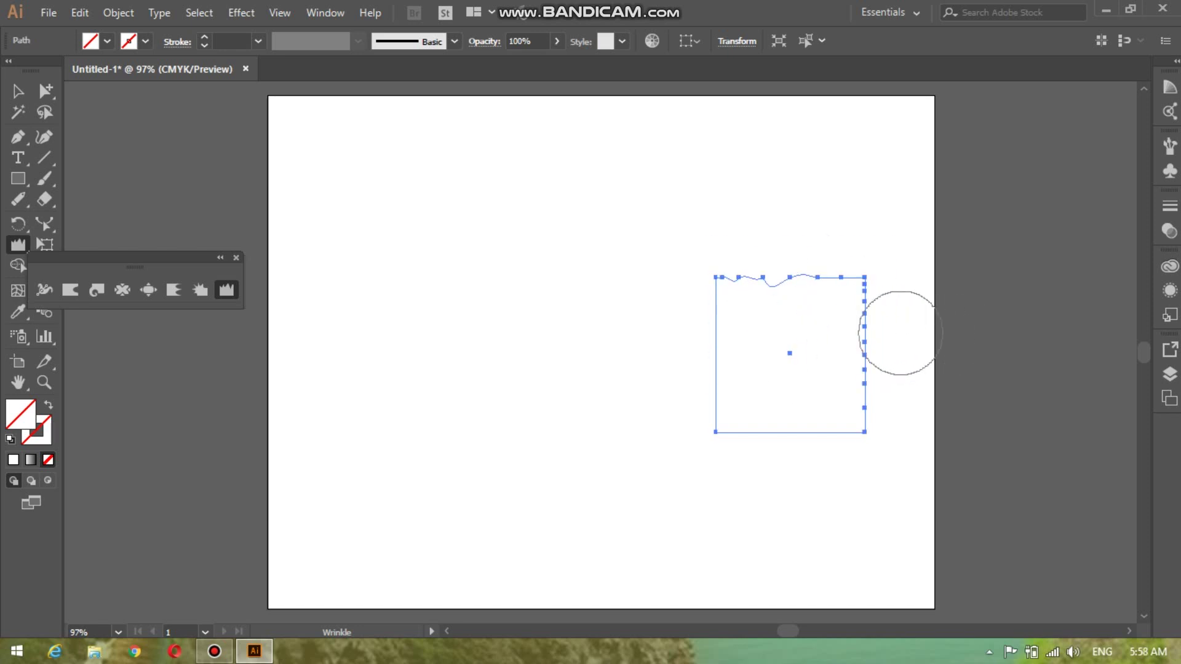
mouse_move(758, 347)
mouse_down()
mouse_move(705, 342)
mouse_move(756, 330)
mouse_move(750, 278)
mouse_move(768, 359)
mouse_up()
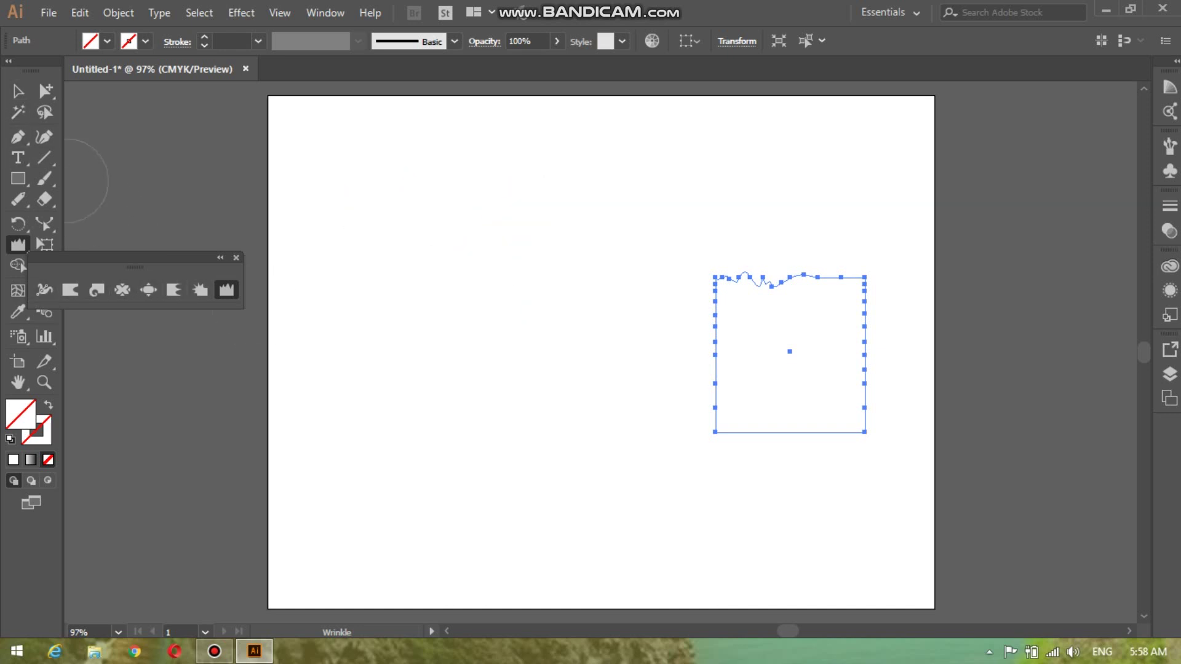
Step: Close the floating Width tool group and draw another rectangle left of the artboard's centre
click(18, 90)
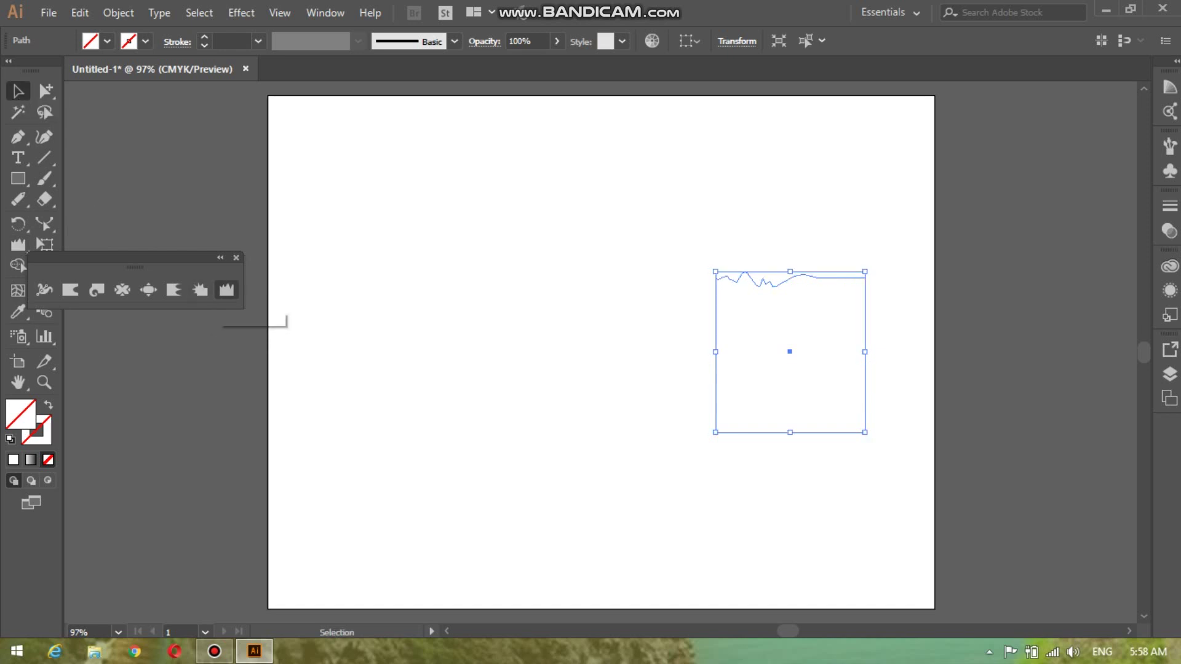
click(237, 258)
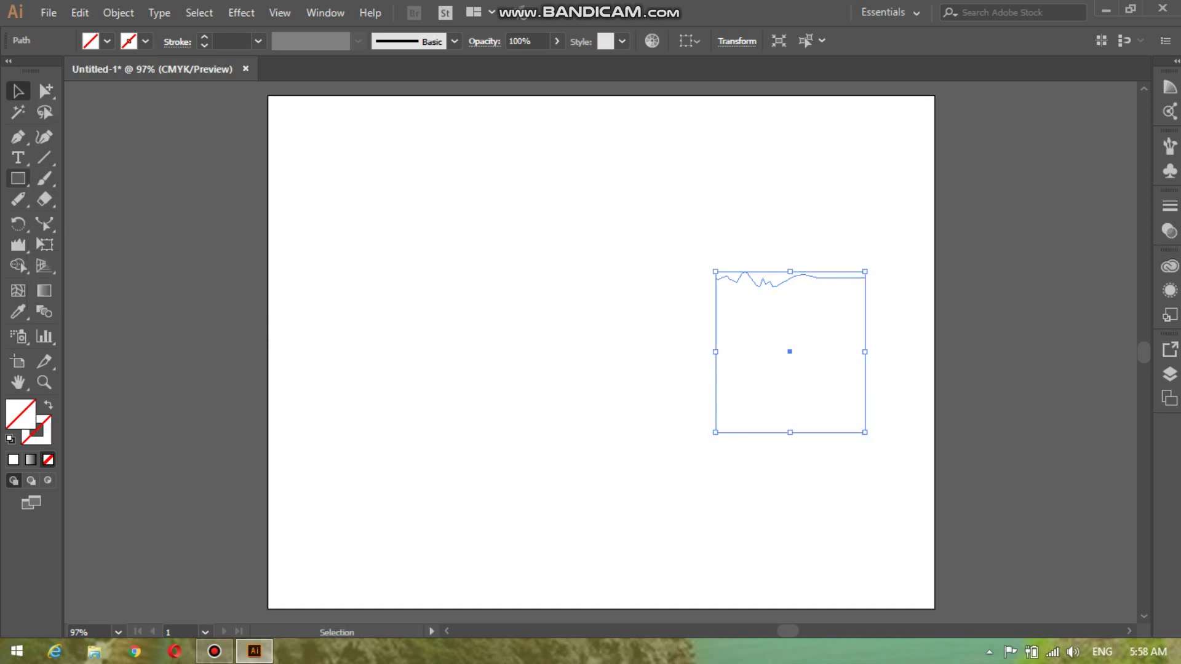
click(17, 179)
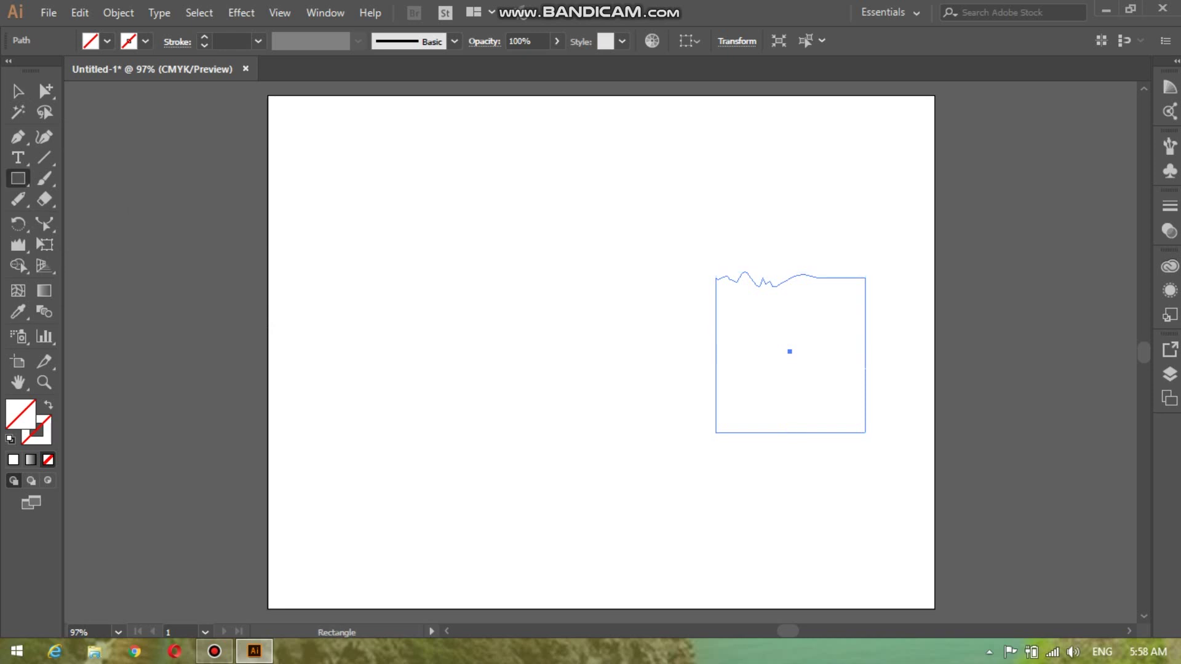
key(Delete)
drag(414, 229, 563, 390)
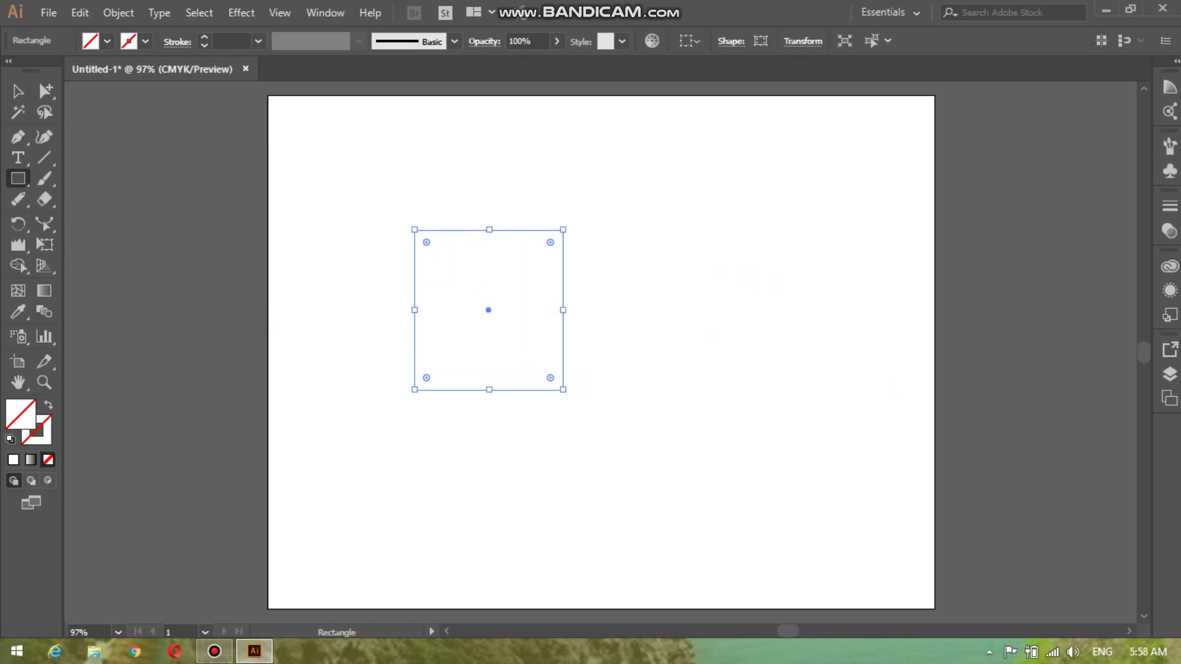
Step: Select all the shapes on the artboard, including the invisible distorted ones, and delete them
key(v)
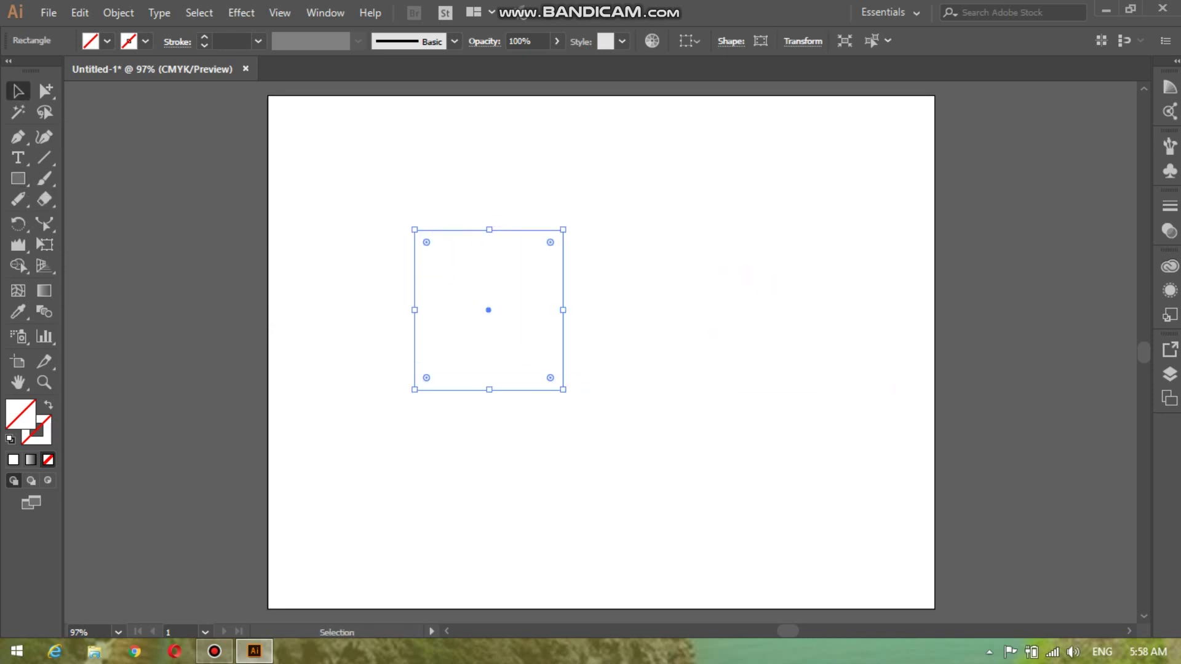
drag(314, 183, 898, 473)
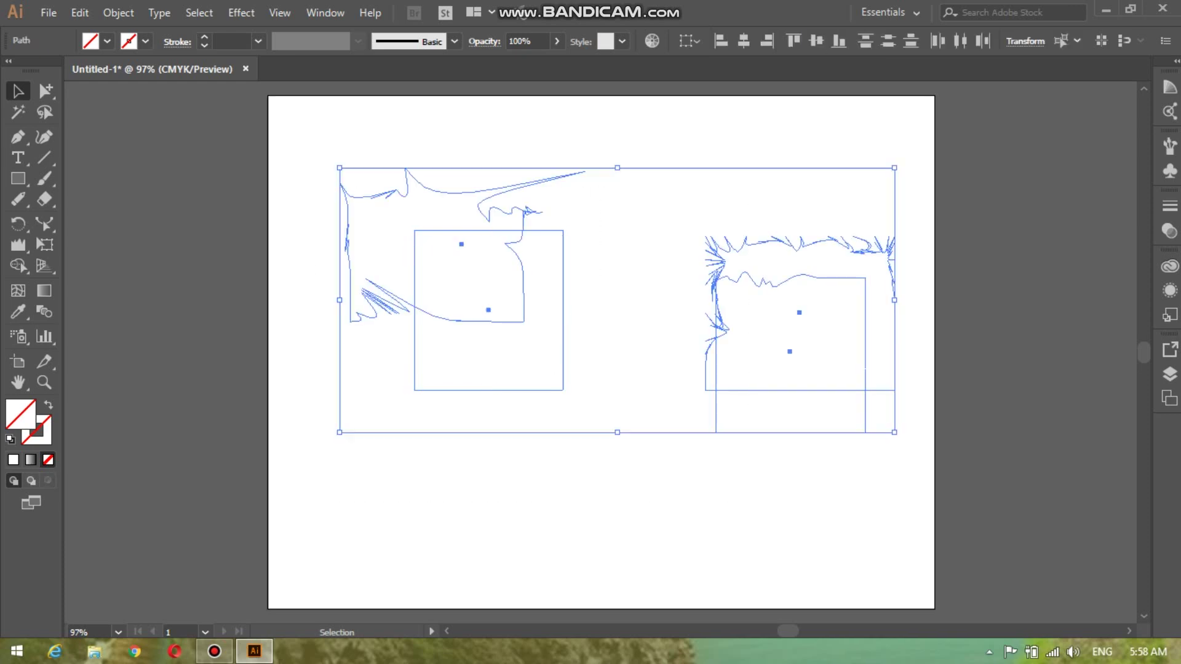
key(Delete)
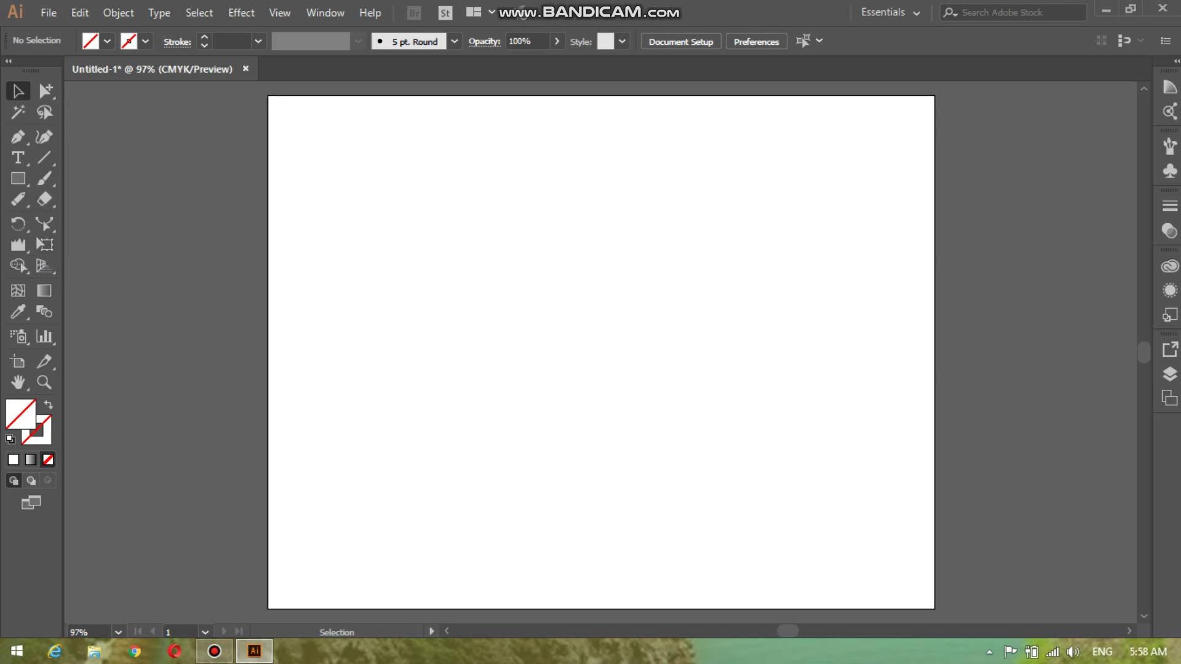
Step: Create a 14-point star in the upper part of the artboard and fill it with dark red AF1515
click(18, 178)
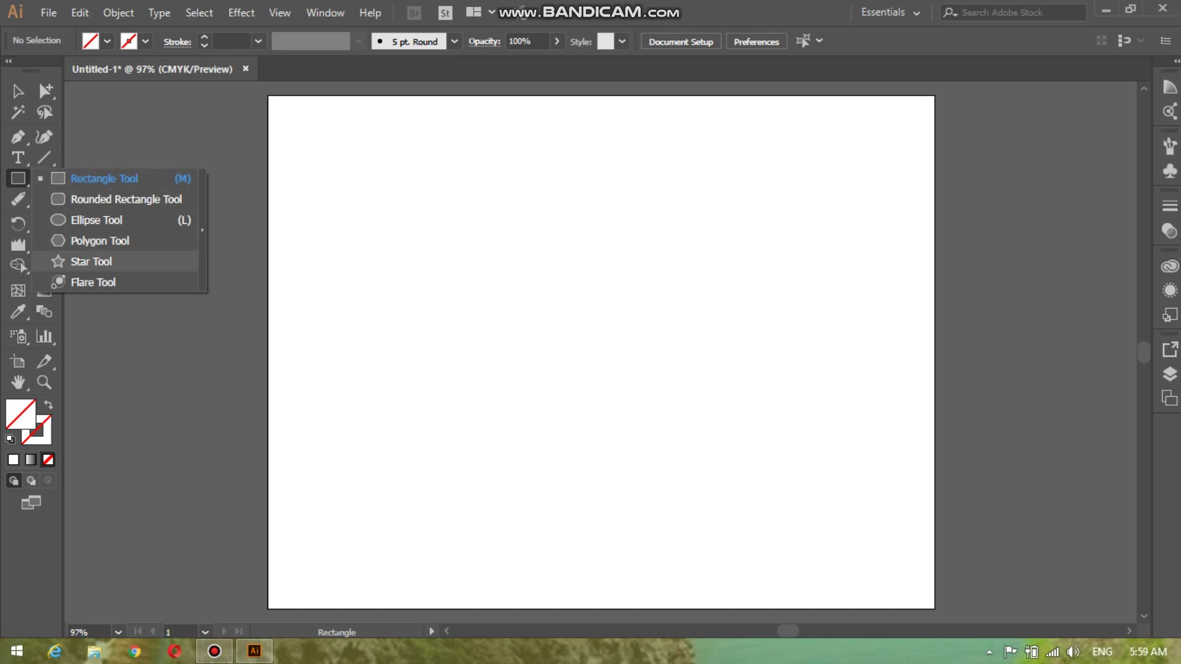
click(91, 262)
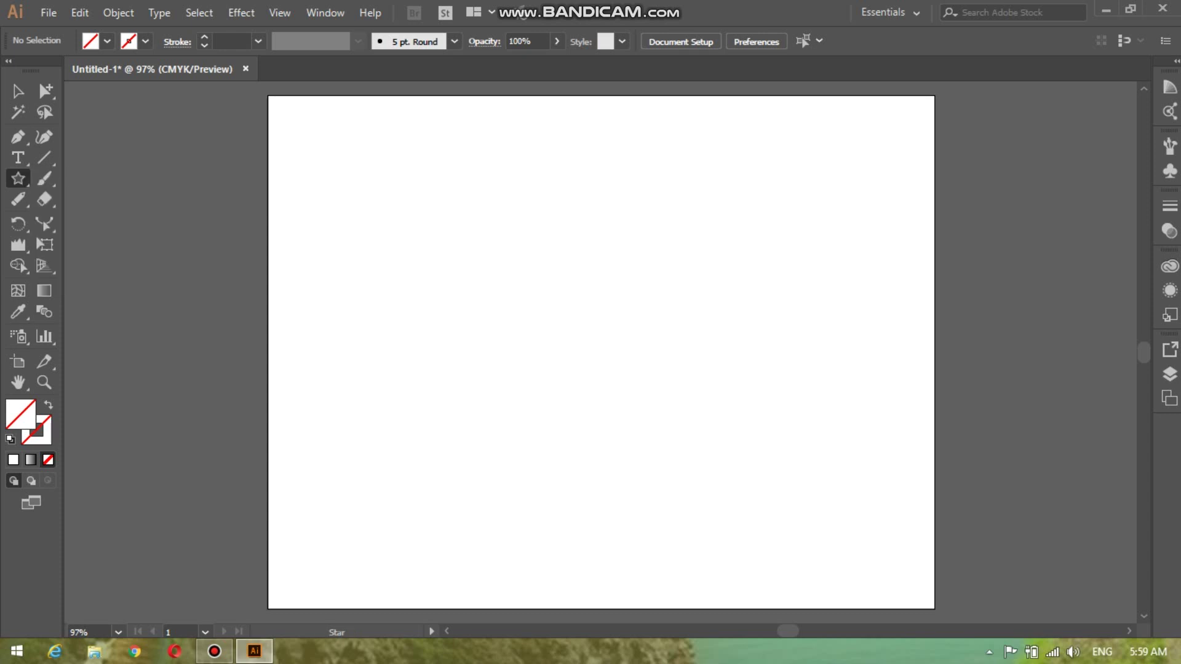
click(593, 320)
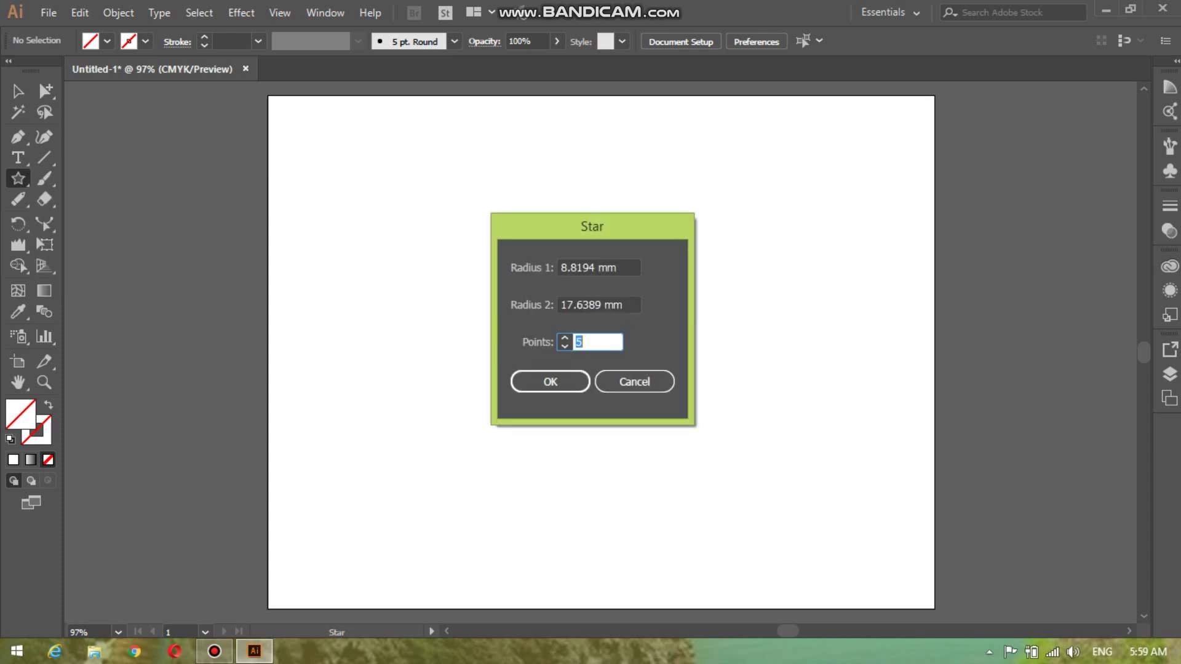
text(13)
key(Up)
key(Return)
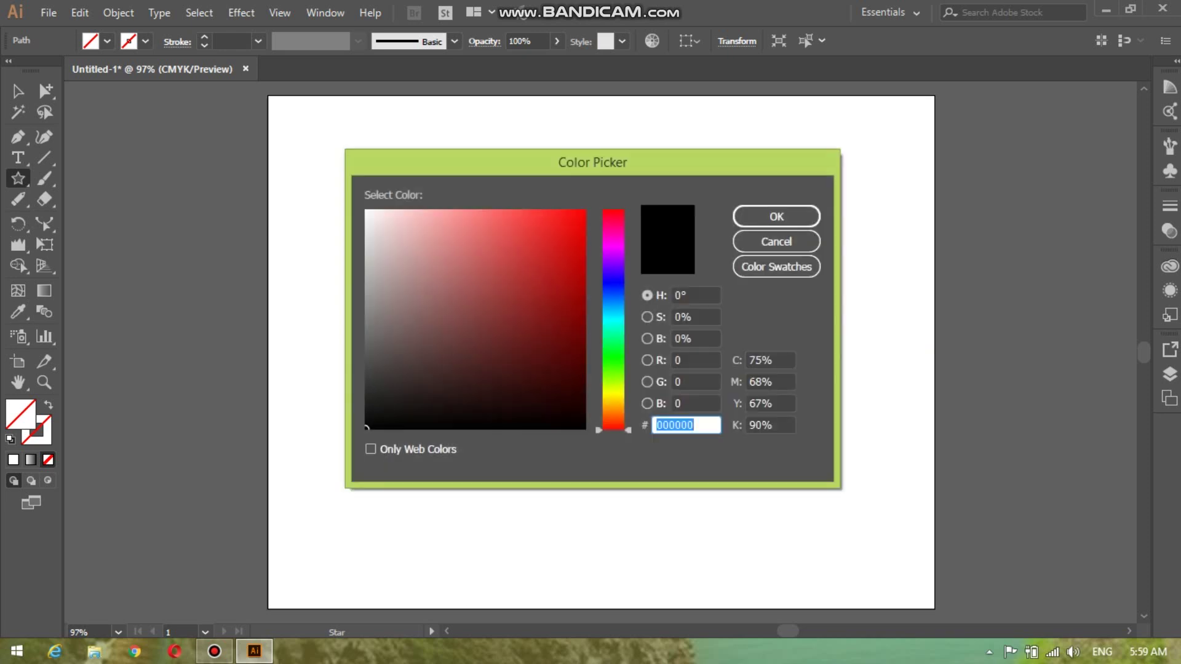
text(AF1515)
key(Return)
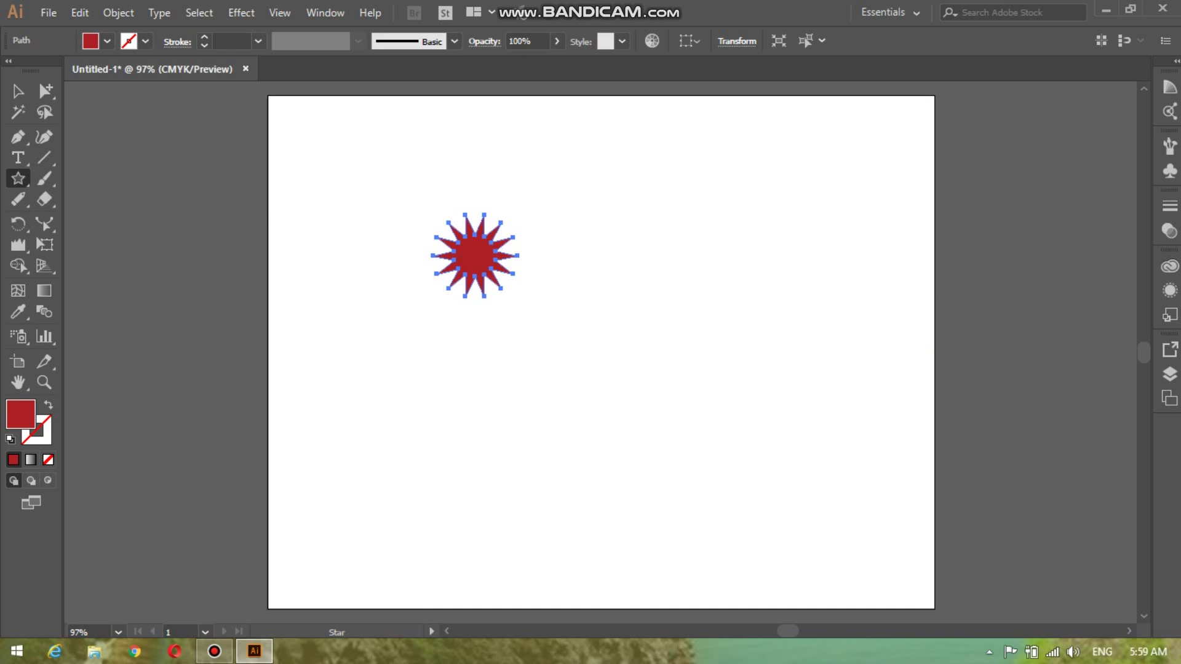
Step: Duplicate the red star and place the copy just to its right at the same height
key(v)
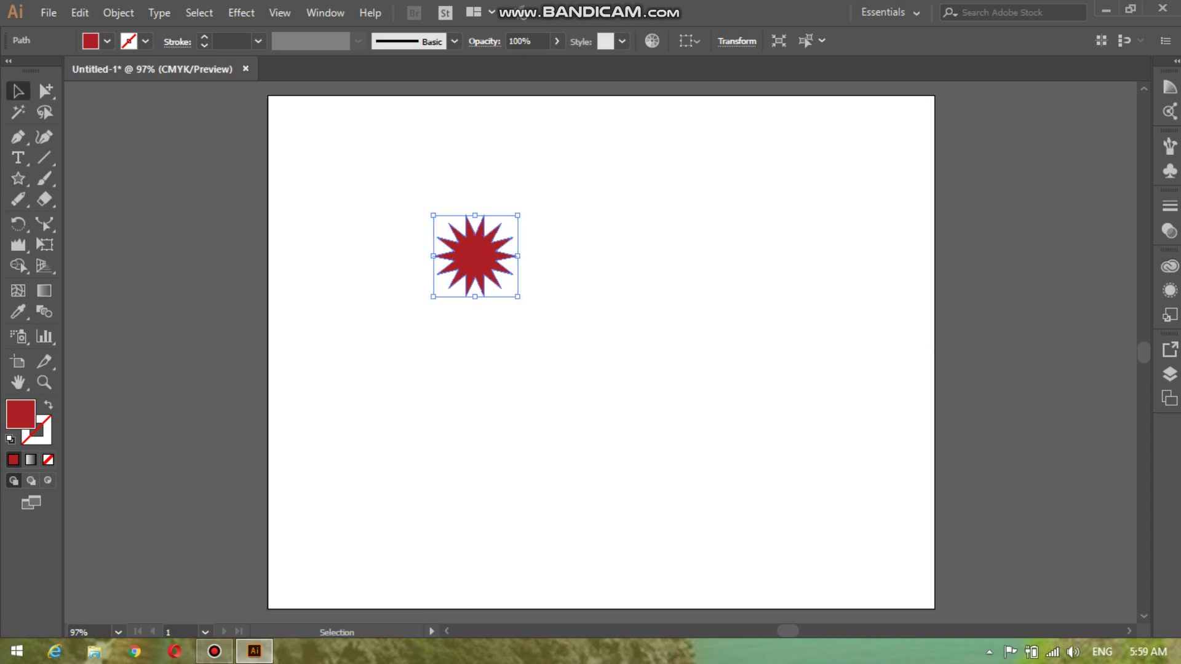
drag(498, 276, 613, 291)
drag(667, 266, 600, 249)
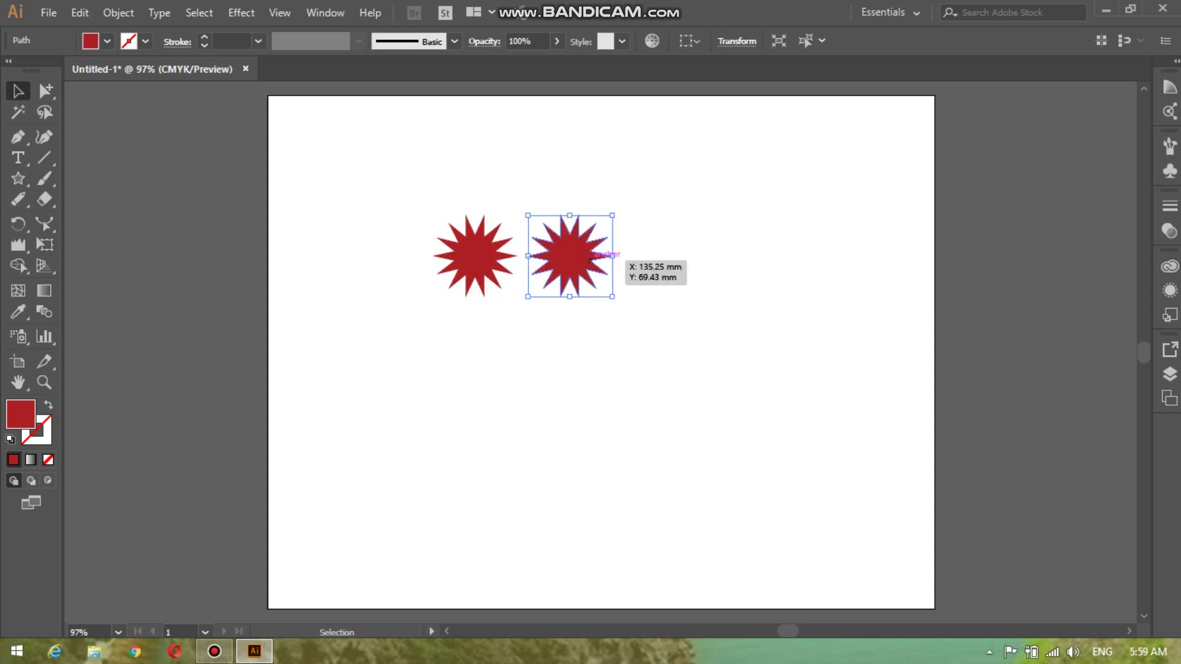
Step: Try to rotate the left star with the Rotate tool
click(460, 257)
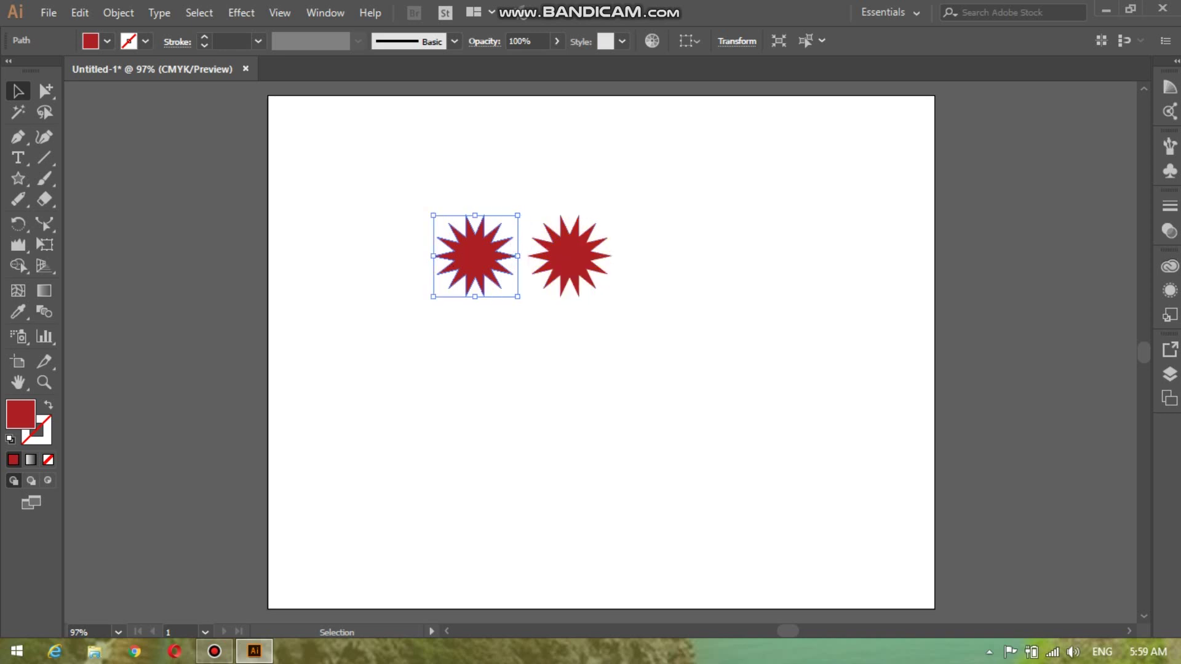
key(r)
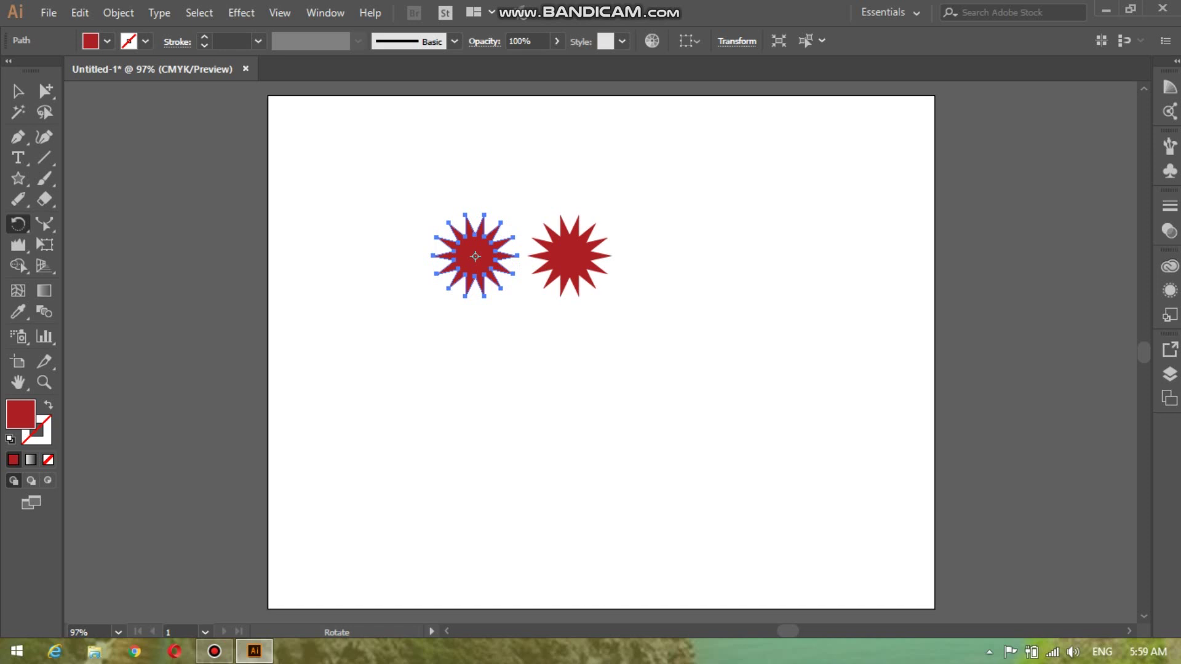
drag(475, 256, 451, 350)
click(480, 238)
key(v)
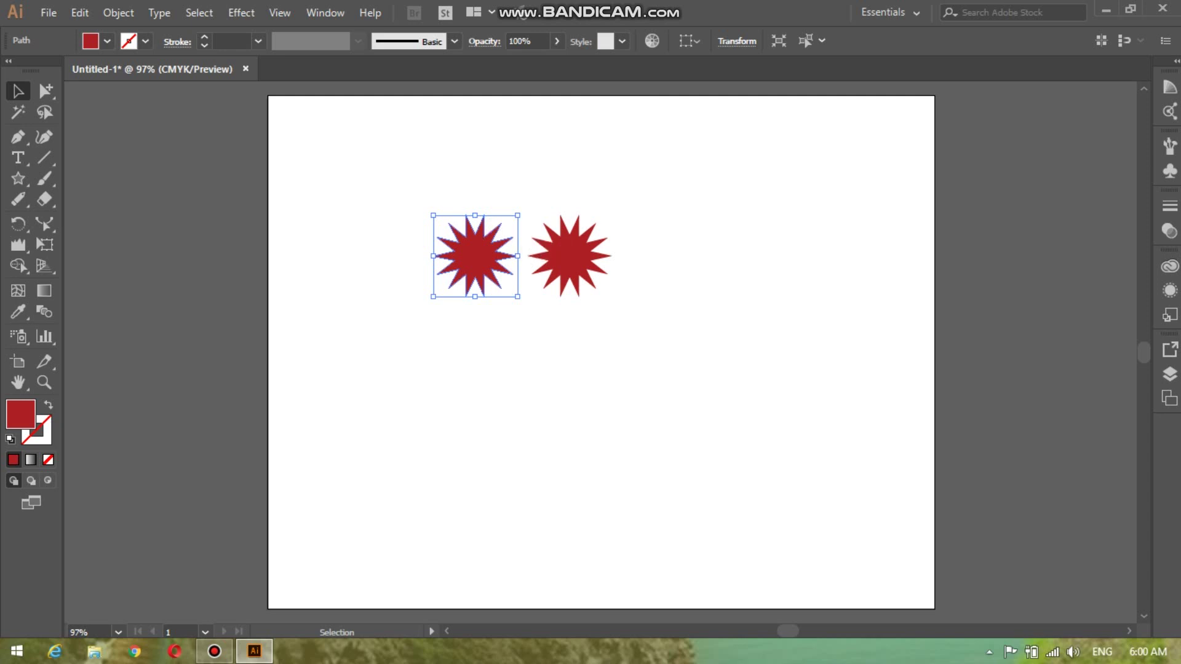
Step: Rotate the left star clockwise about its centre using its bounding box, and minimize the program window
drag(523, 211, 527, 252)
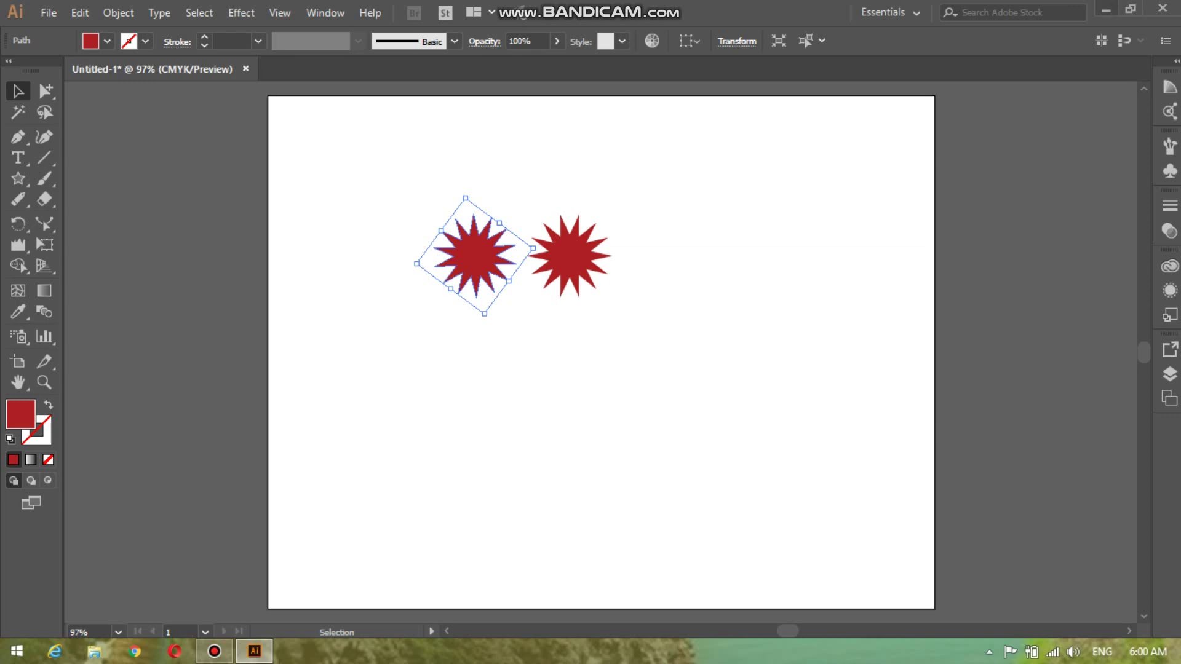
click(1105, 10)
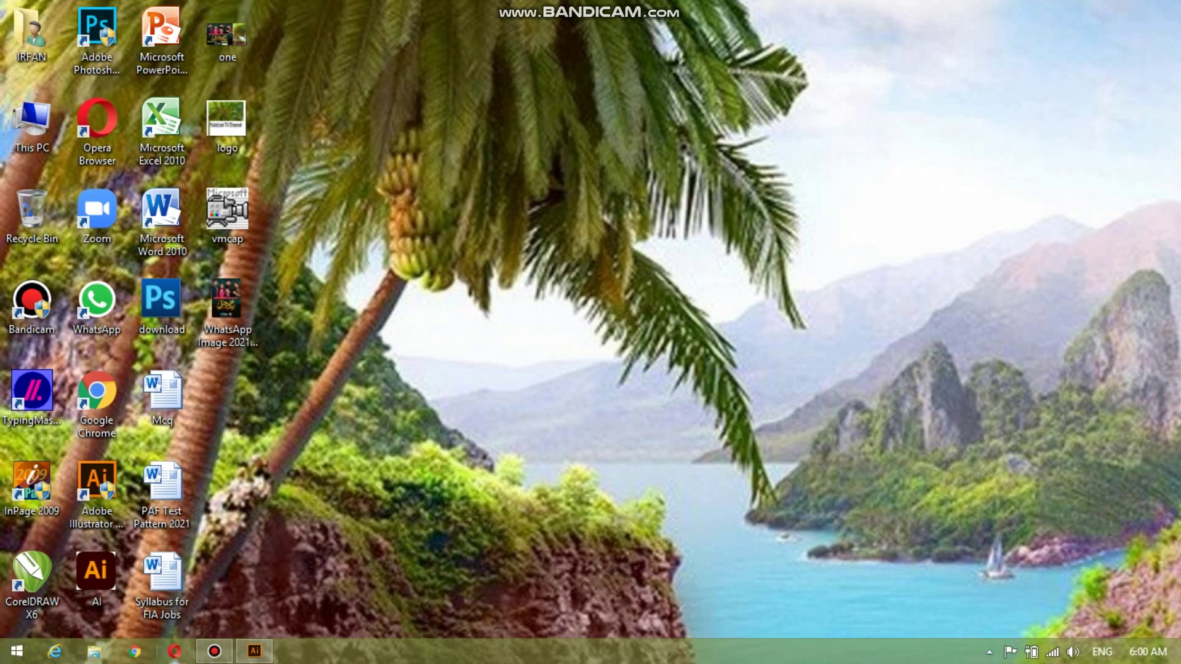